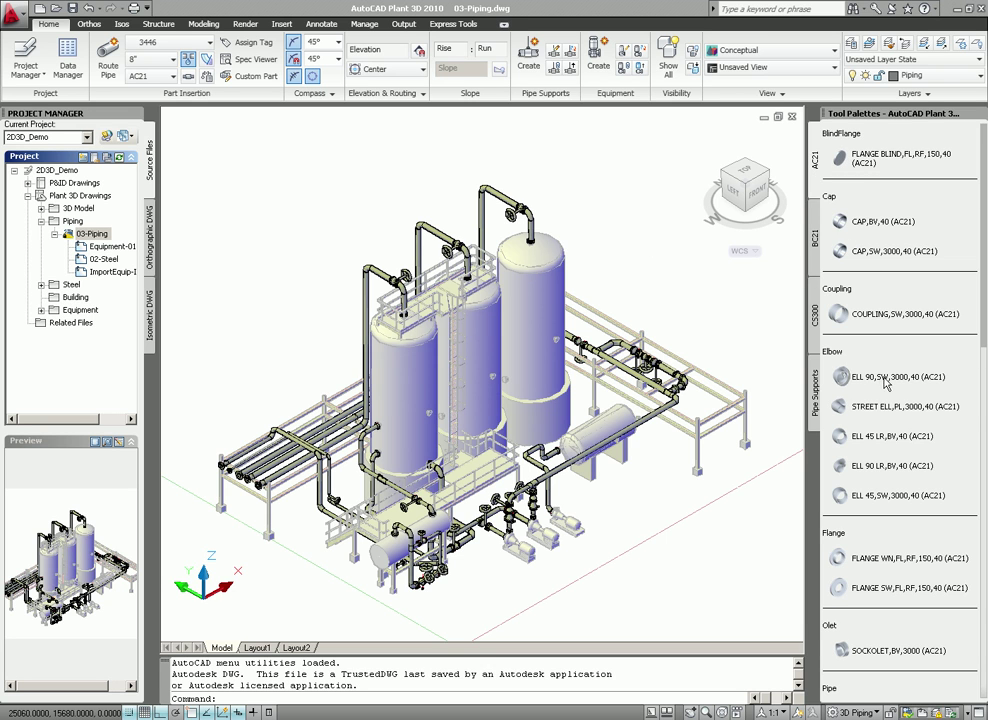
Glance at the BC21 spec parts on the Tool Palettes, then quit AutoCAD Plant 3D.
left_click(815, 245)
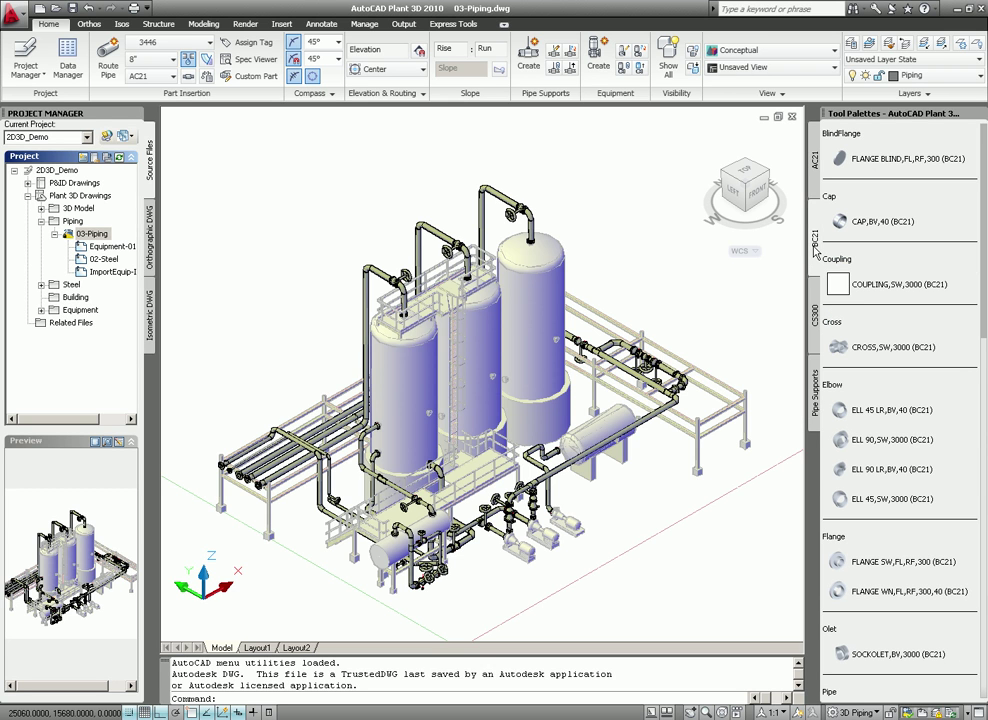
left_click(981, 8)
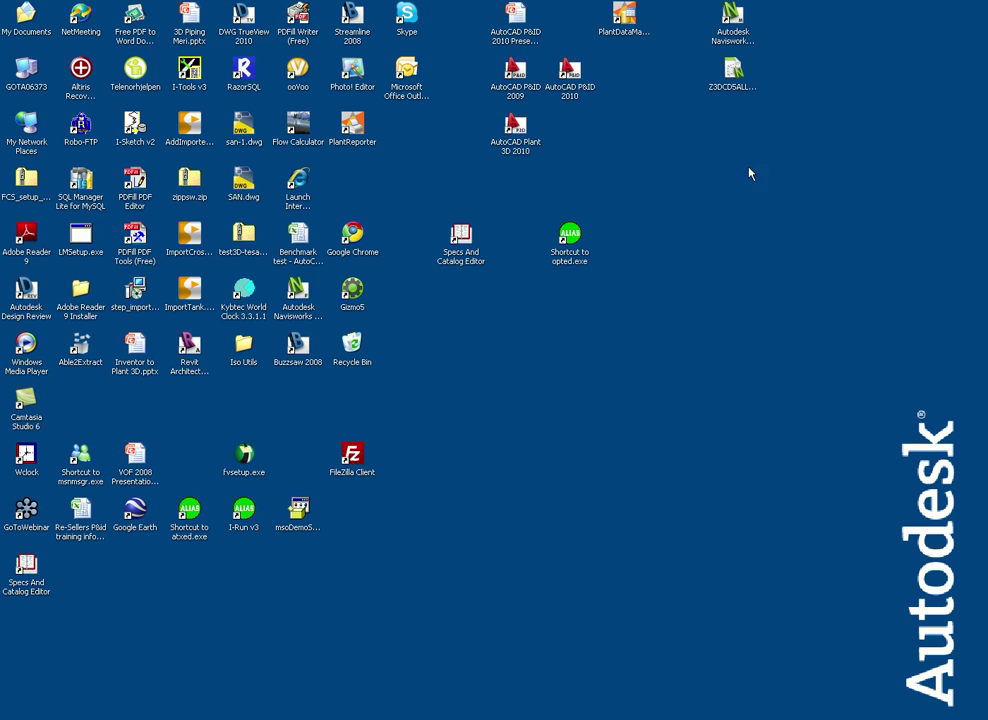
Launch the Specs and Catalog Editor from its desktop shortcut.
left_click(462, 240)
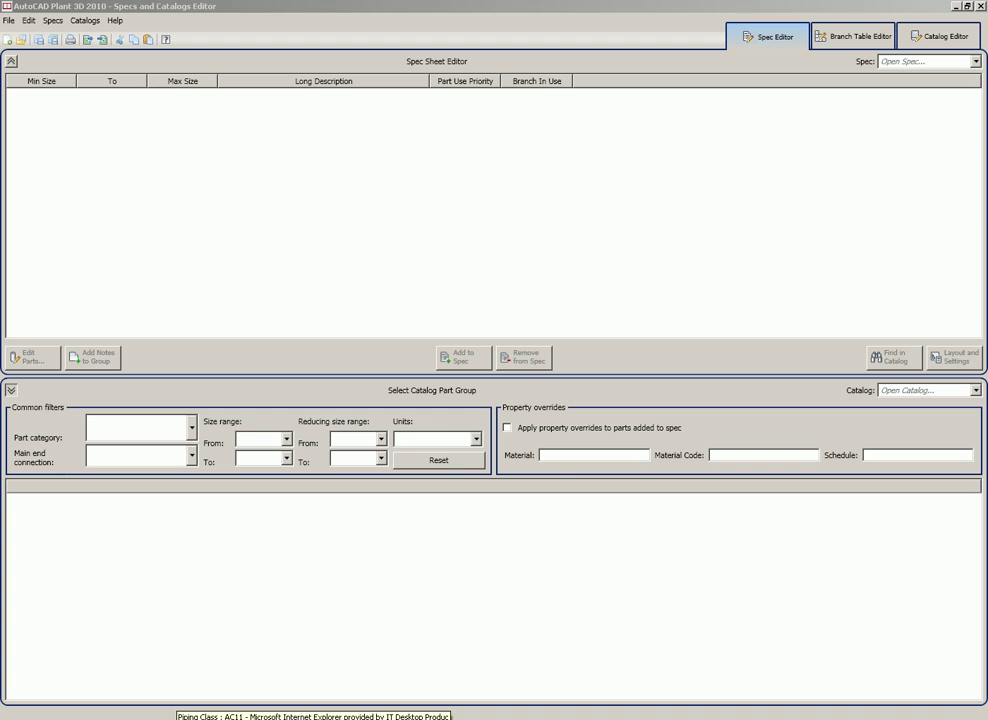
Review the AC11 piping class sheet in Internet Explorer, highlighting class AC11 and rating CL 150.
left_click(230, 719)
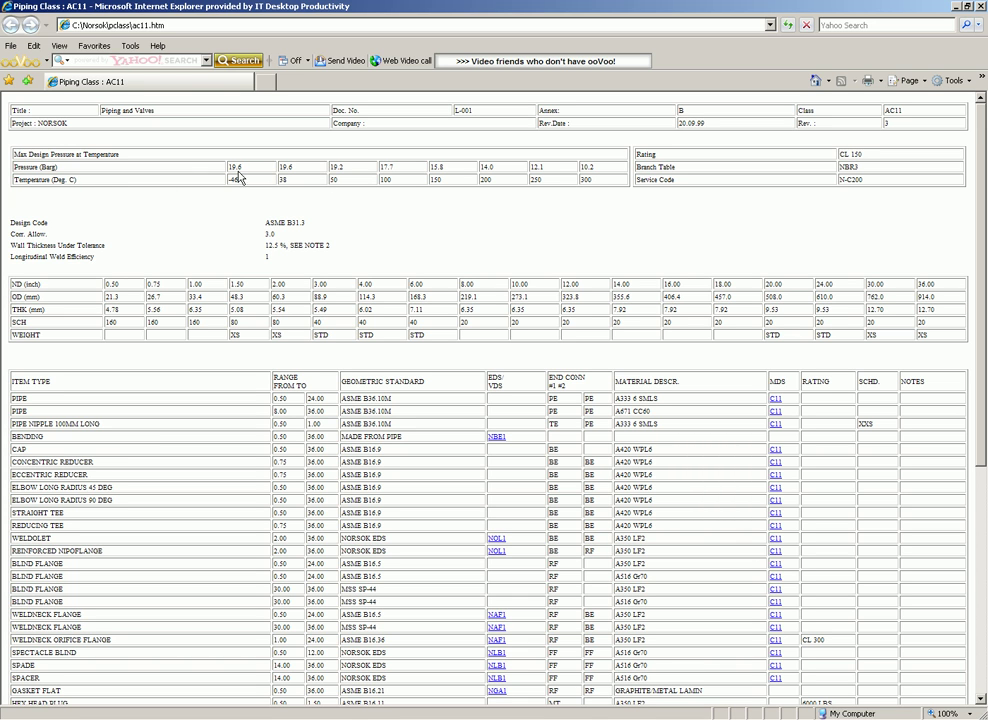
double_click(910, 113)
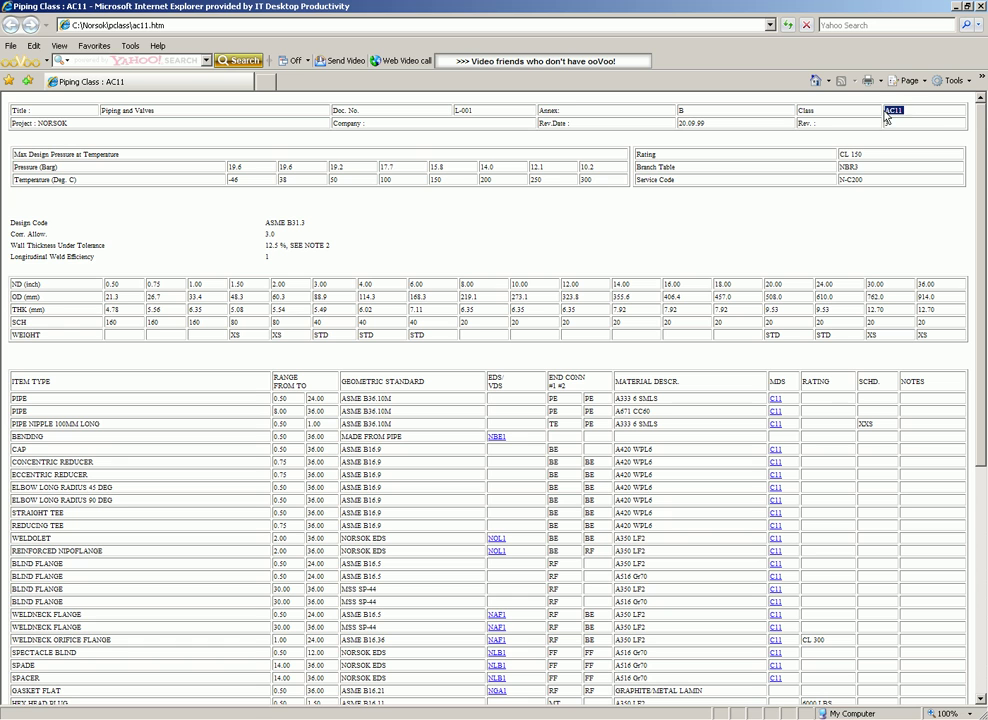
double_click(850, 155)
Close Internet Explorer and open AC11.pspx from C:\Autodesk Demo\3D Piping\2D3D_Demo\Spec Sheets.
left_click(981, 7)
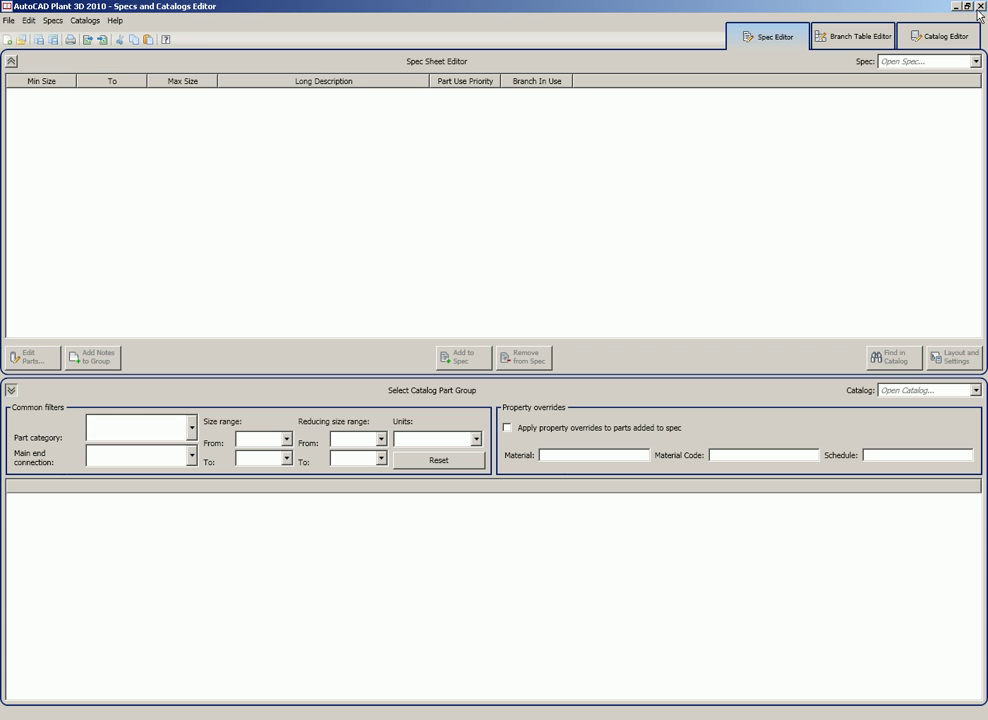
left_click(976, 62)
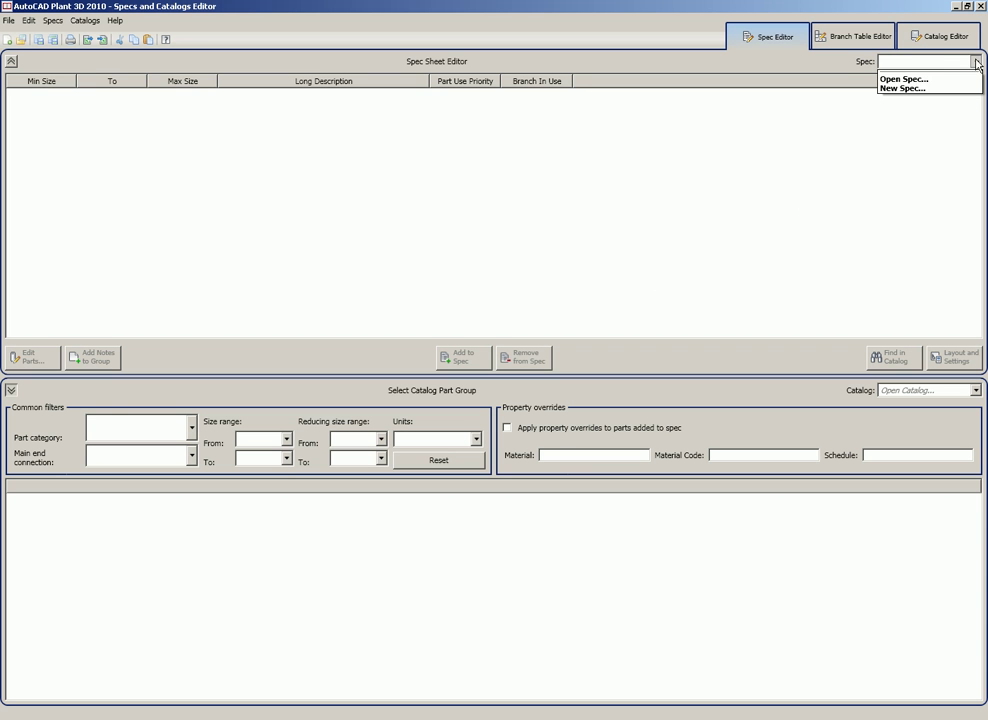
left_click(945, 81)
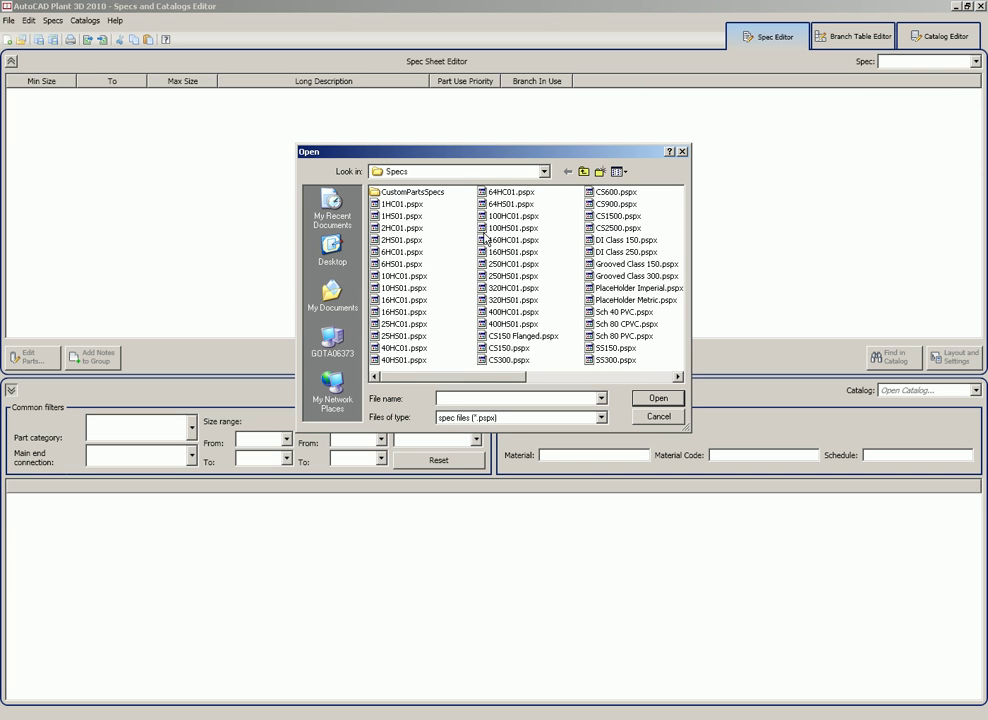
left_click(543, 172)
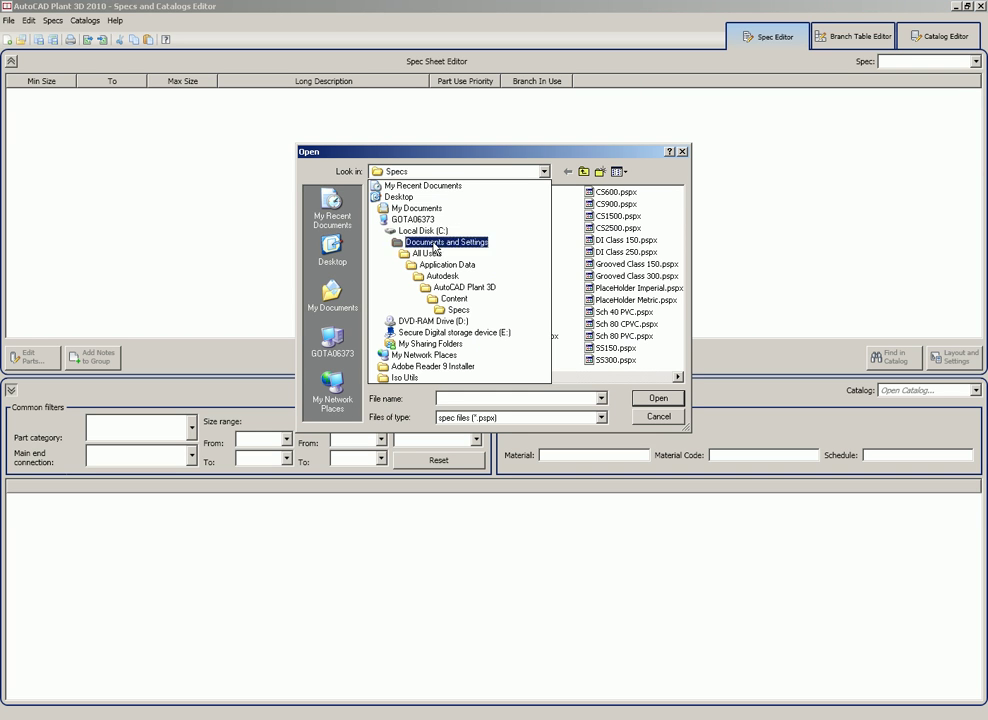
left_click(398, 225)
left_click(418, 265)
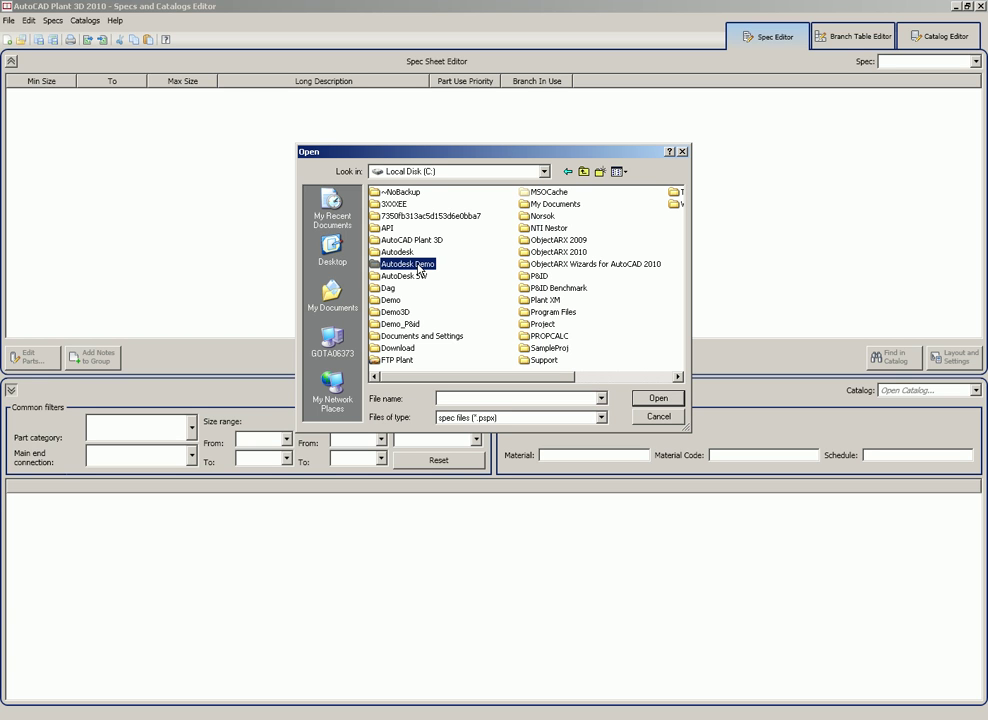
double_click(418, 266)
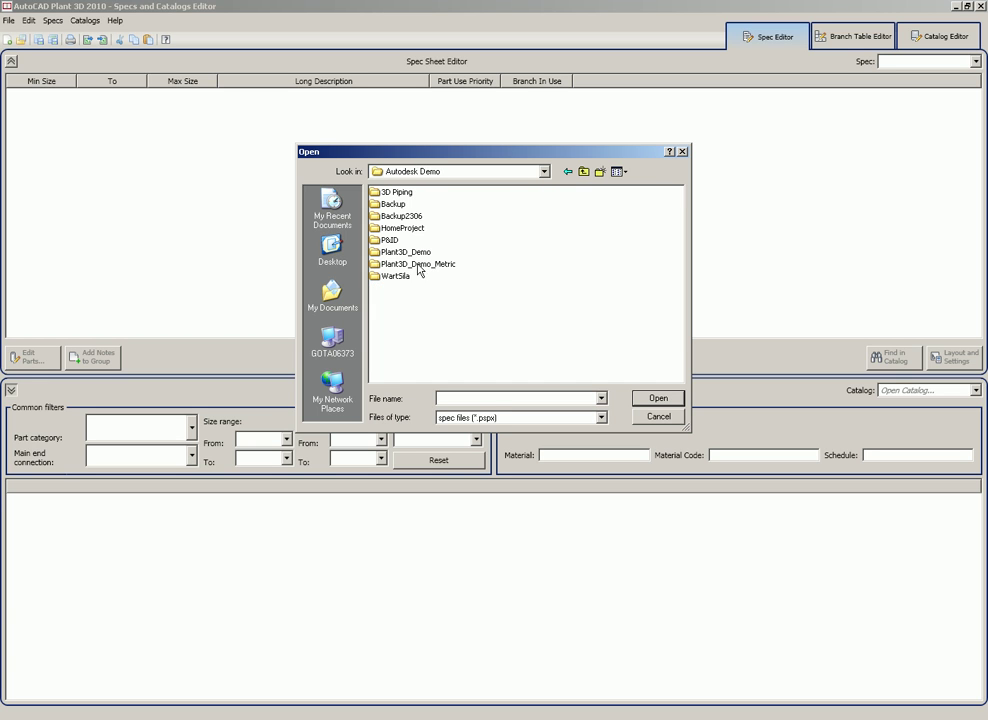
double_click(405, 194)
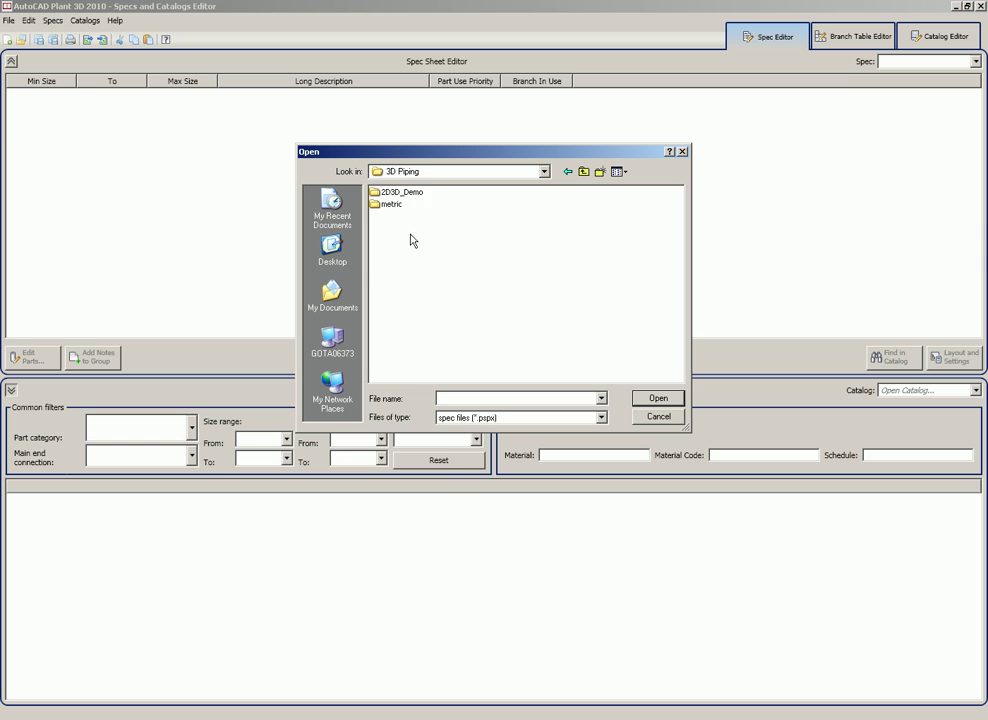
double_click(399, 194)
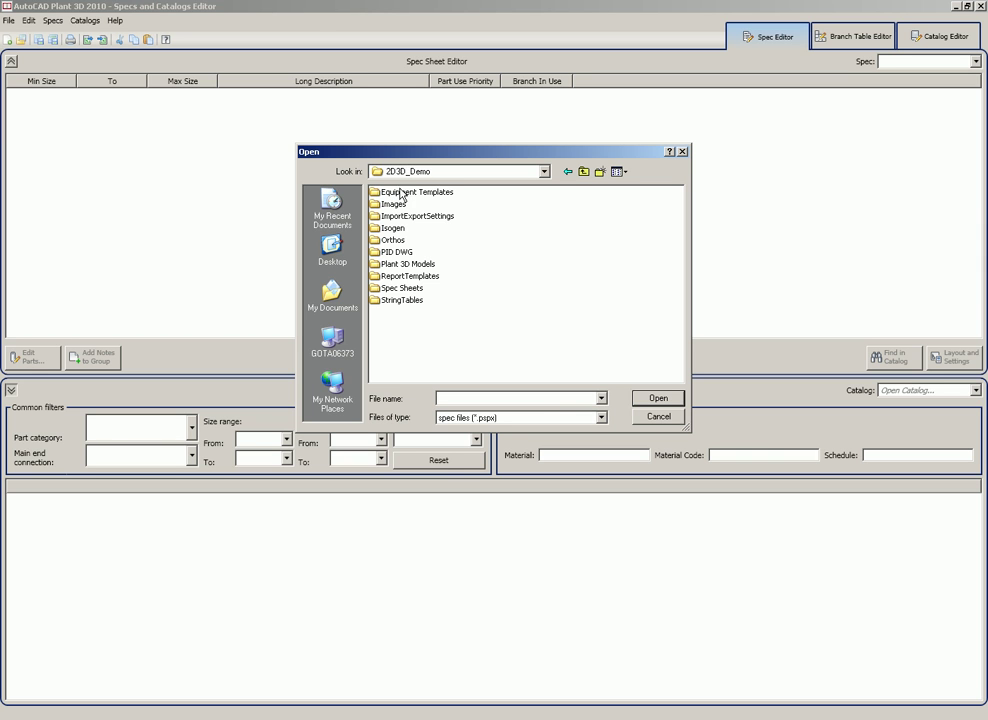
double_click(401, 288)
left_click(402, 193)
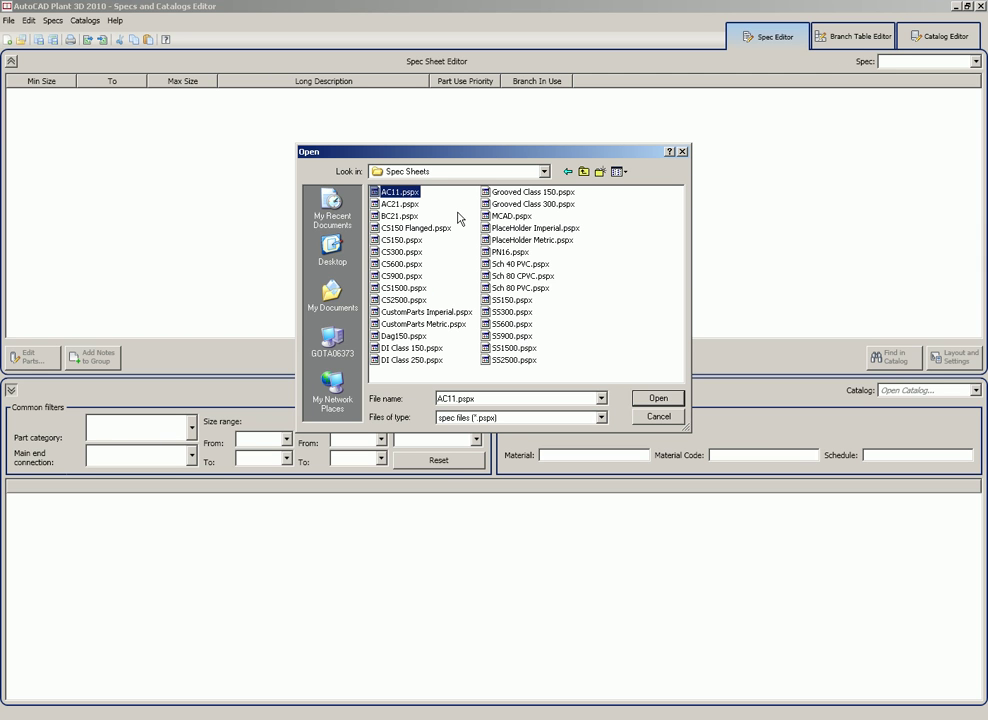
left_click(656, 400)
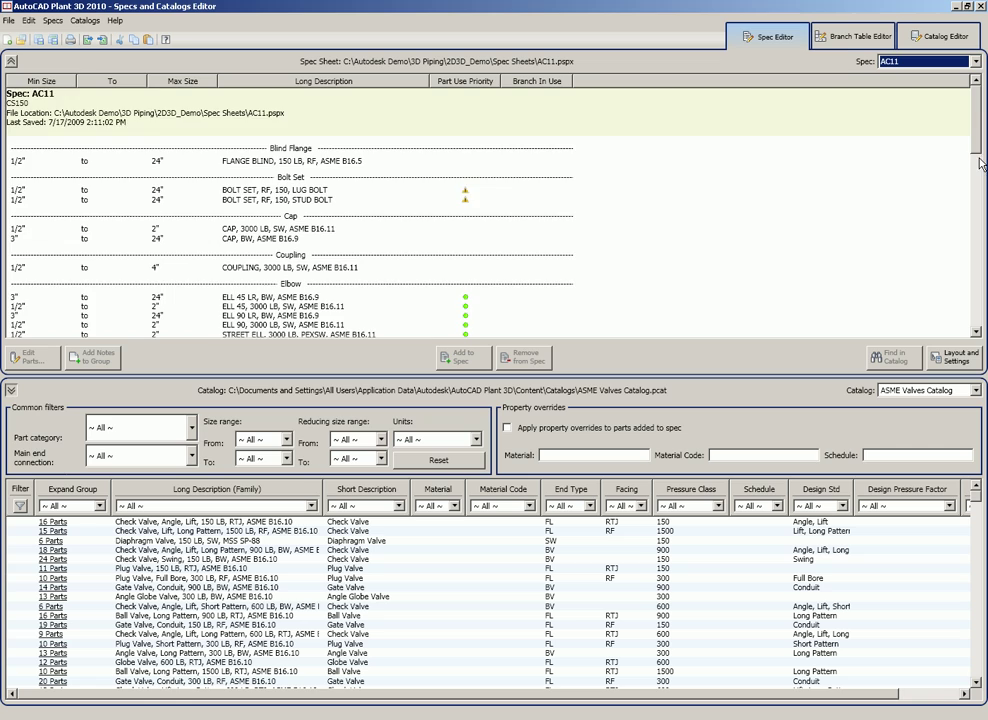
Scroll the AC11 spec sheet down to its Valve group of 150 LB valves.
left_click_drag(981, 163, 981, 287)
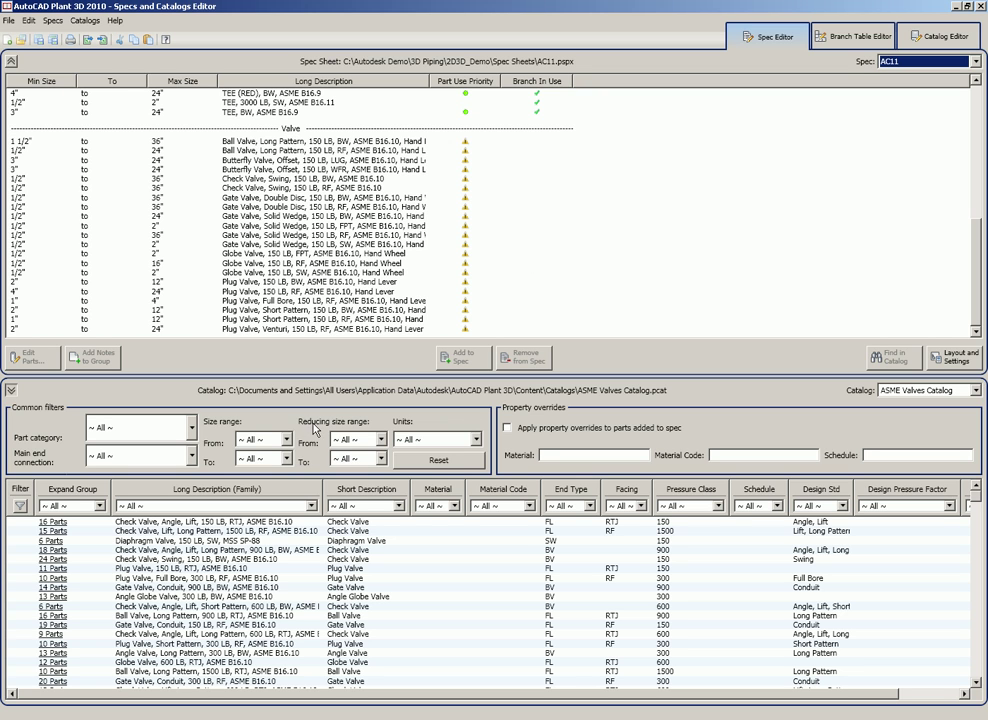
Filter the ASME Valves Catalog to size 6, pressure class 150 and RTJ facing.
left_click(285, 439)
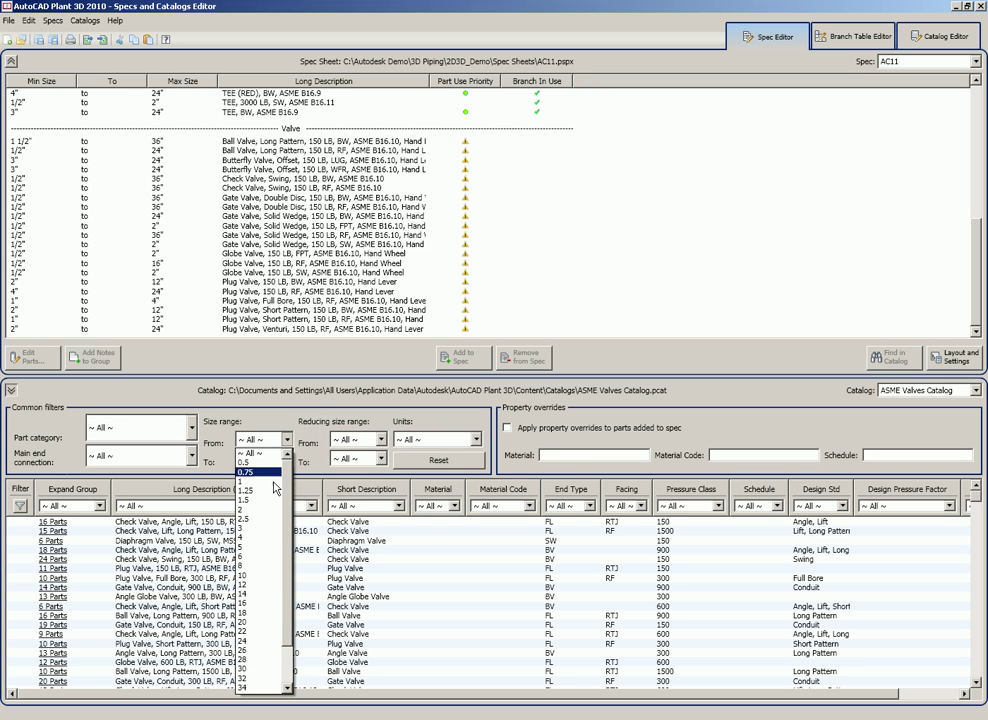
left_click(261, 558)
left_click(286, 458)
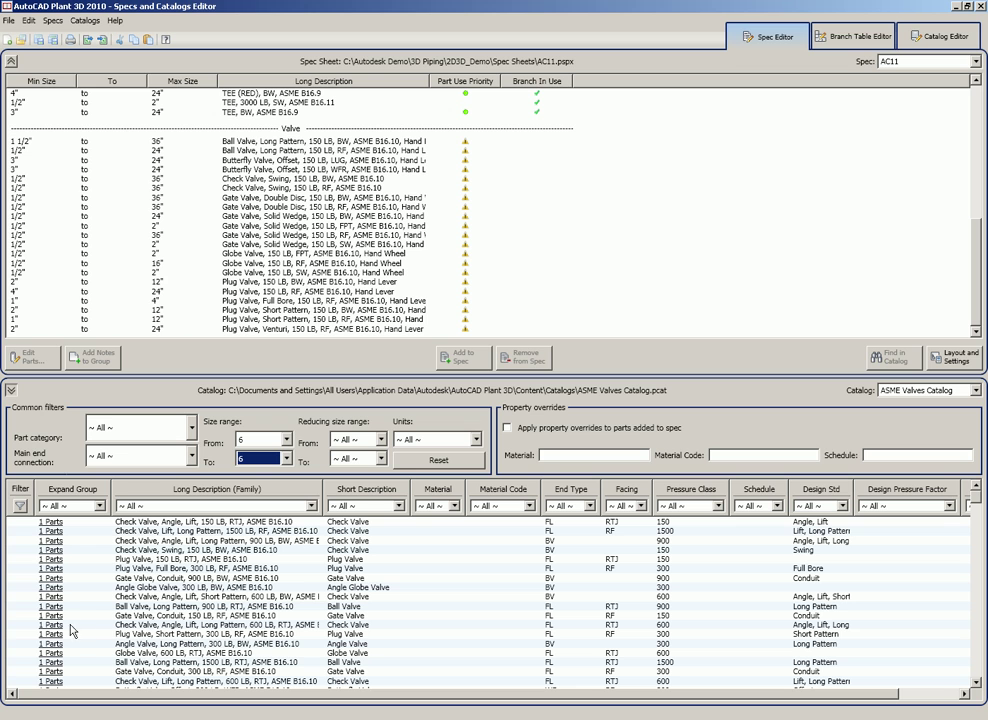
left_click(718, 505)
left_click(706, 530)
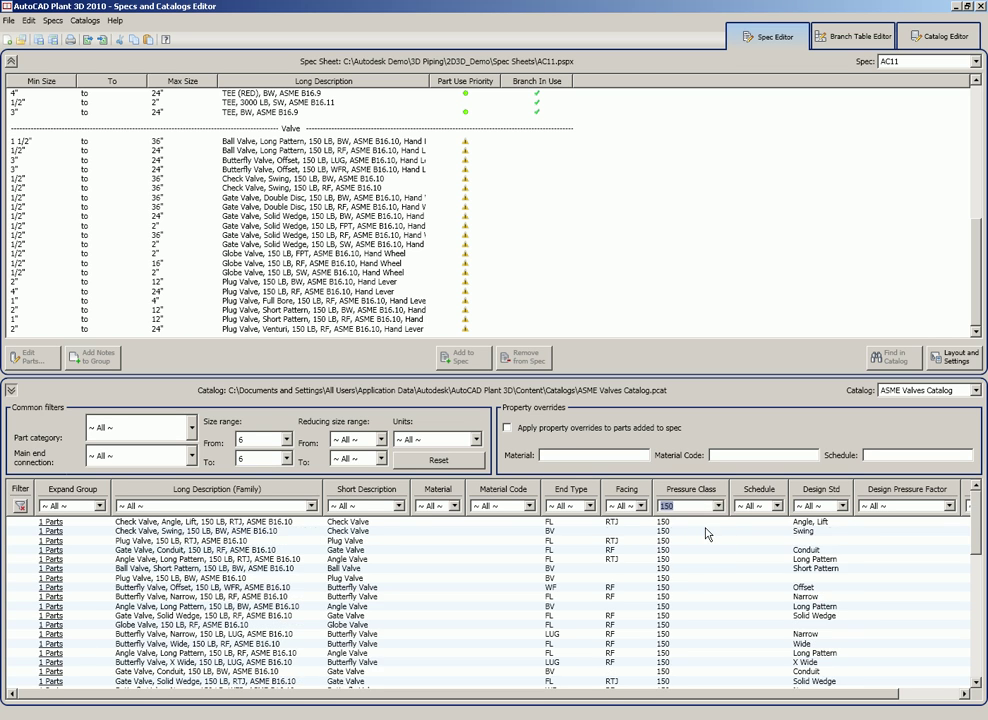
left_click(642, 506)
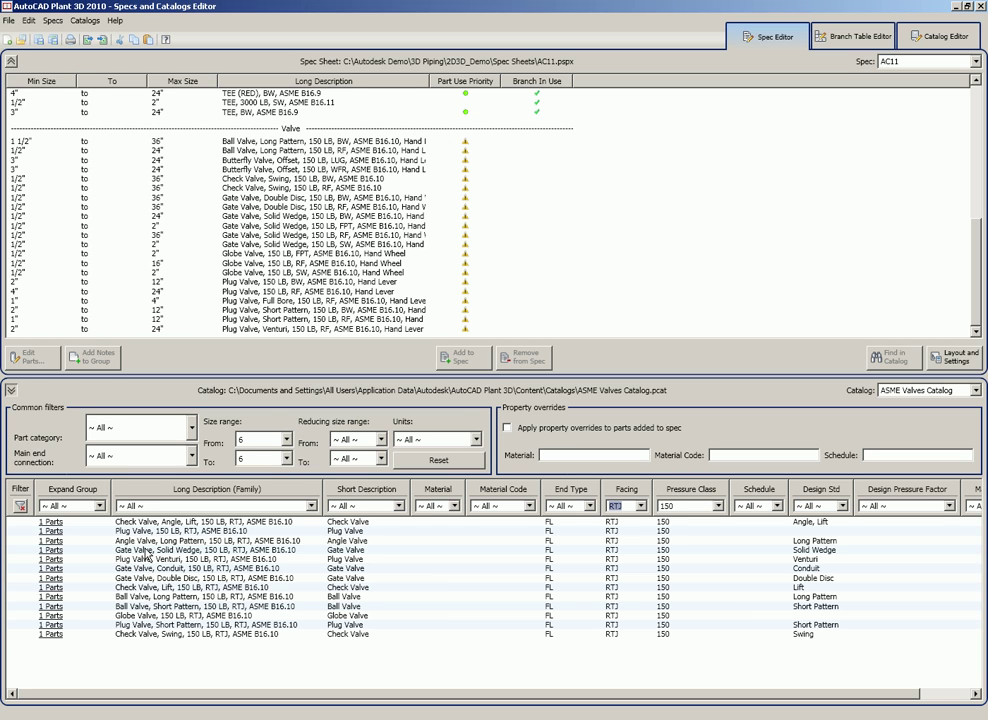
Add the 6-inch 150 LB RTJ solid wedge gate valve to AC11 and select it.
left_click(147, 553)
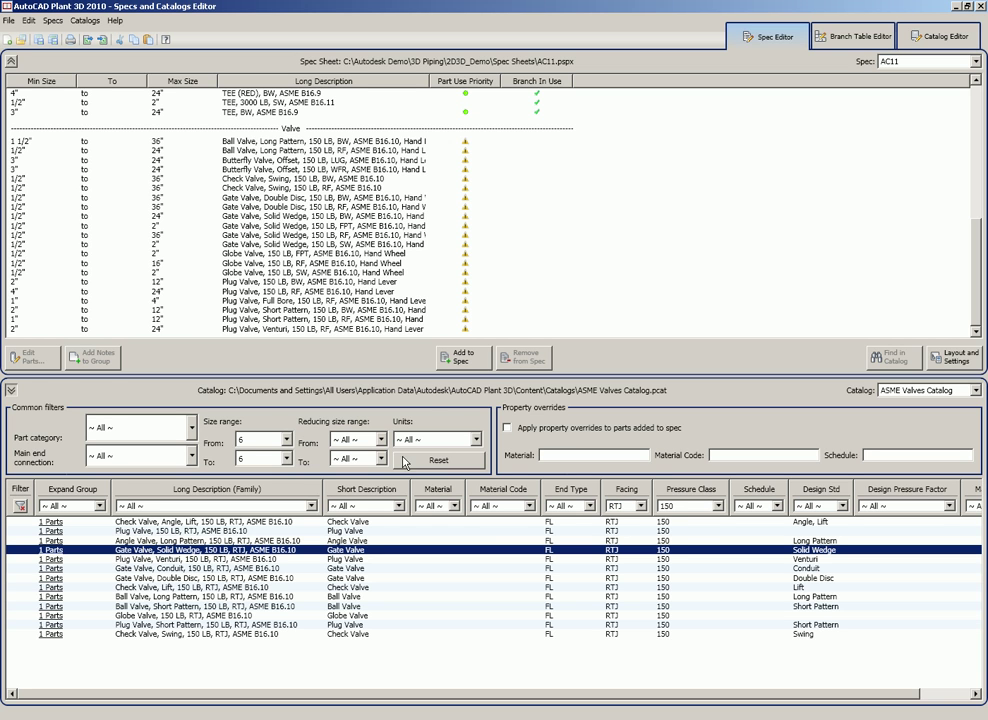
left_click(463, 363)
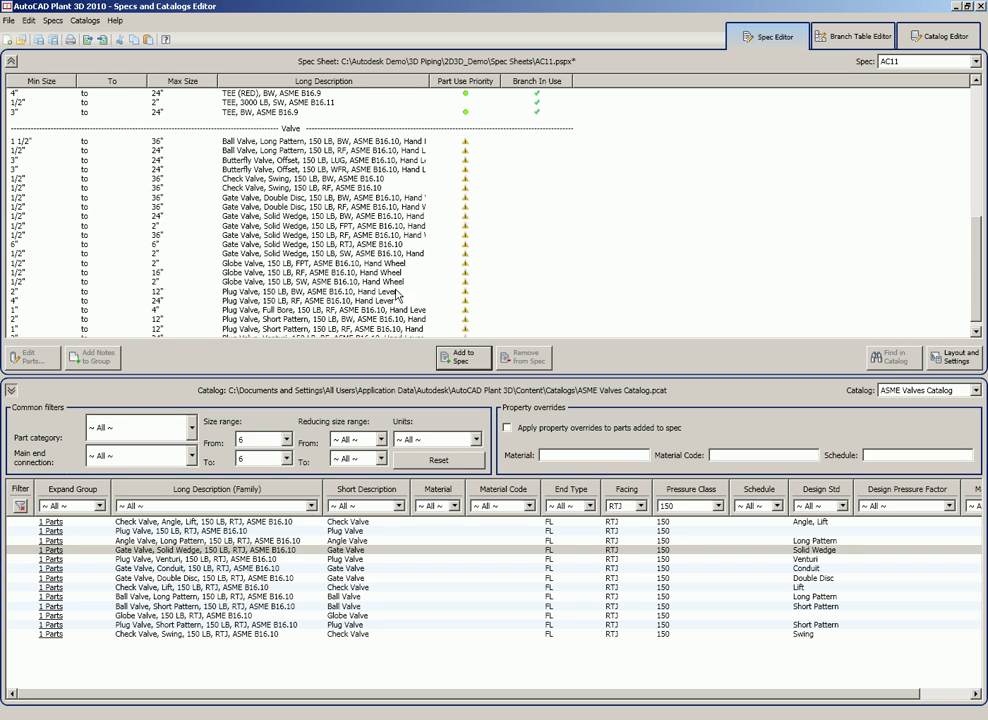
left_click(611, 246)
scroll(611, 254, "down", 1)
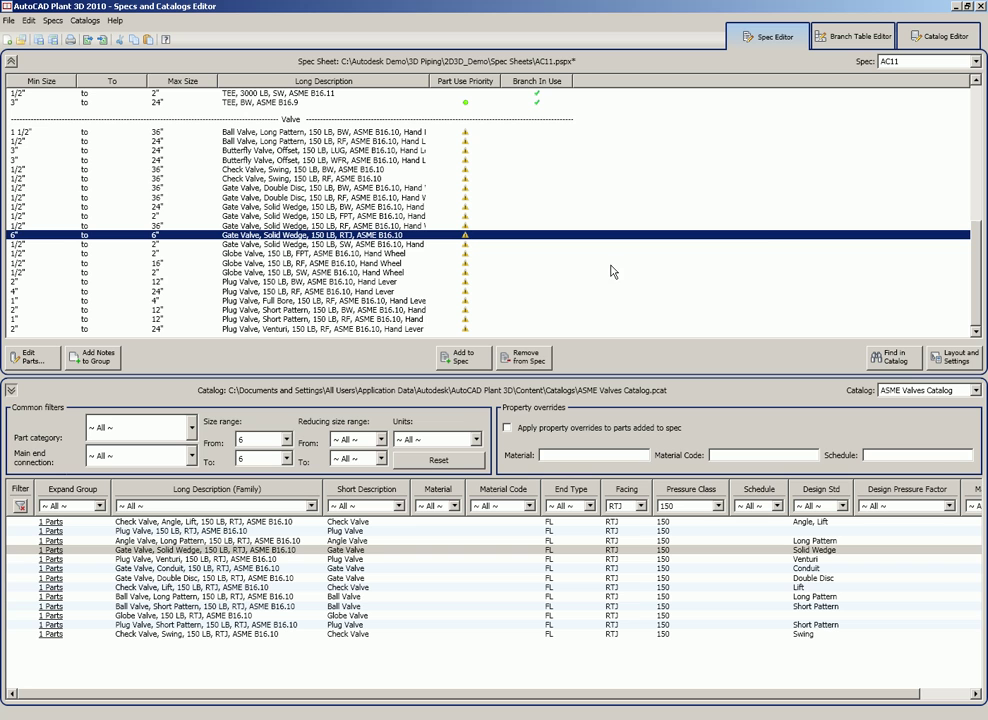
Switch to the ASME Pipes and Fittings Catalog filtered to size 6, RTJ facing, class 150.
left_click(975, 390)
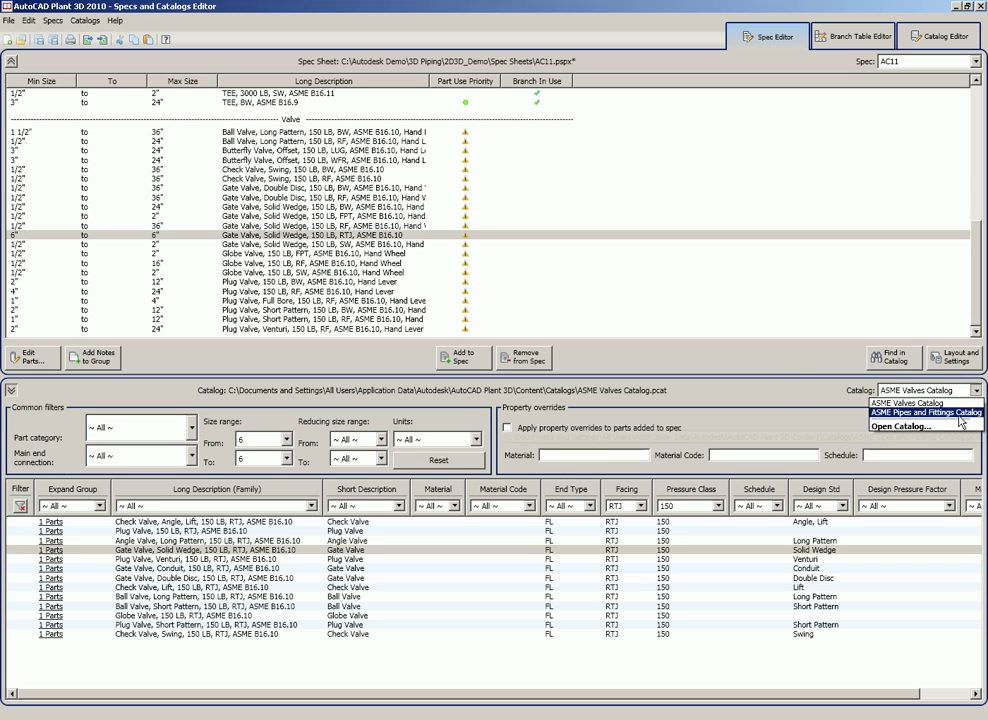
left_click(901, 413)
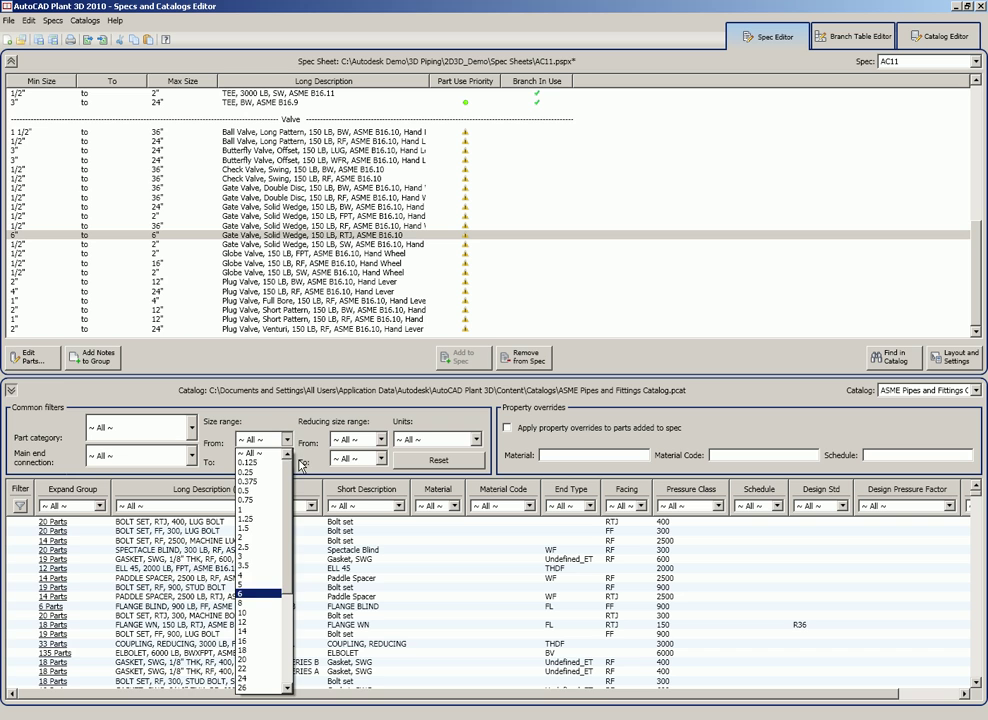
left_click(255, 596)
left_click(286, 458)
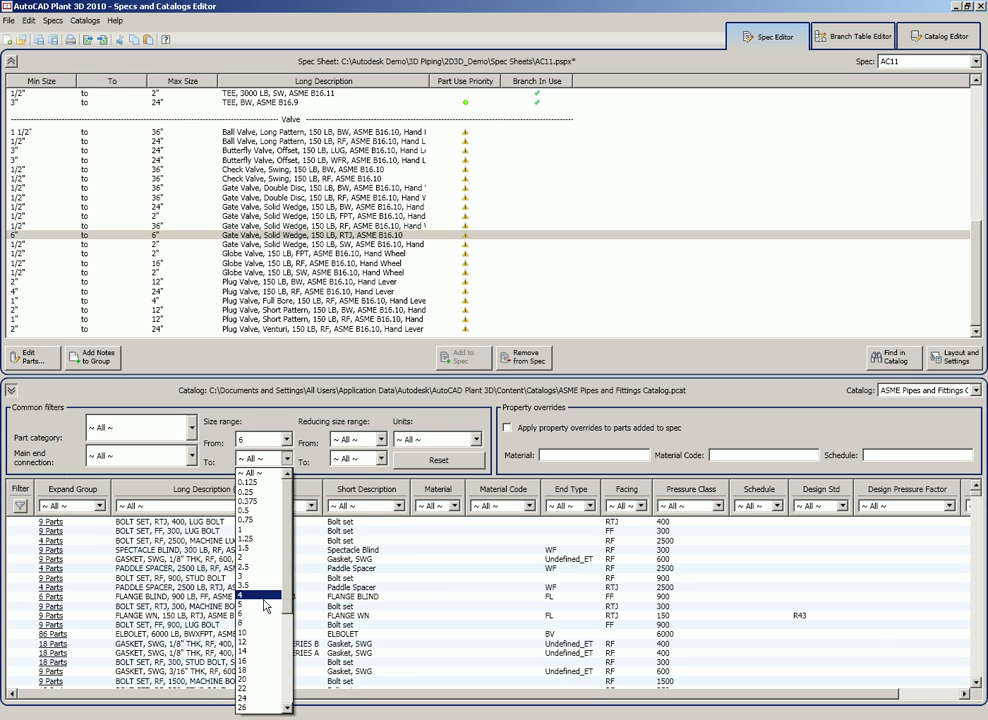
left_click(258, 613)
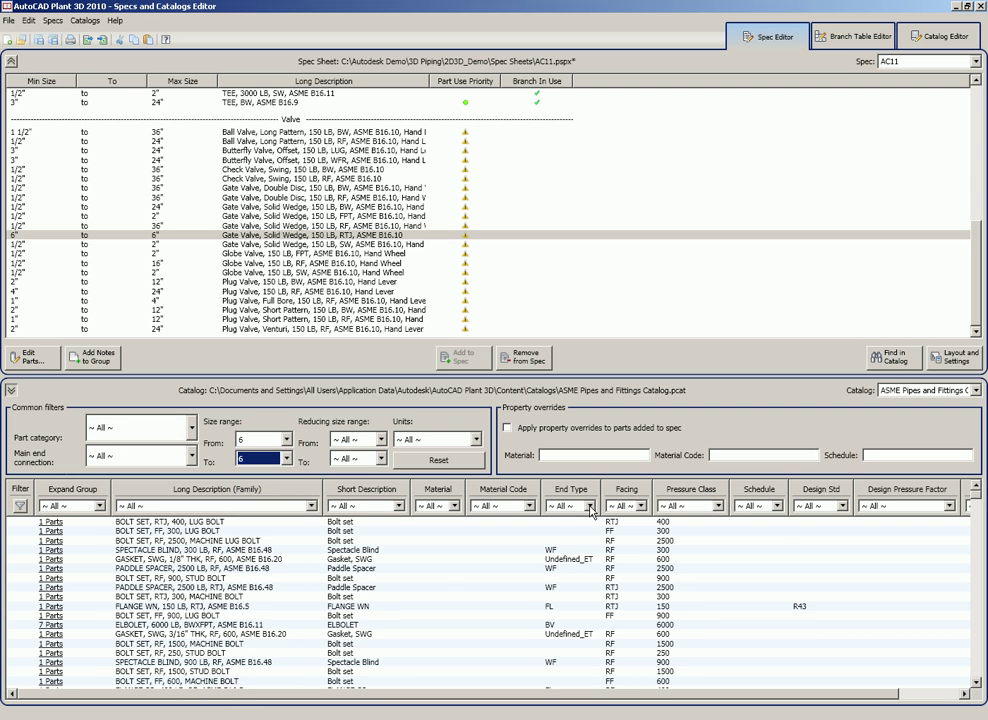
left_click(641, 506)
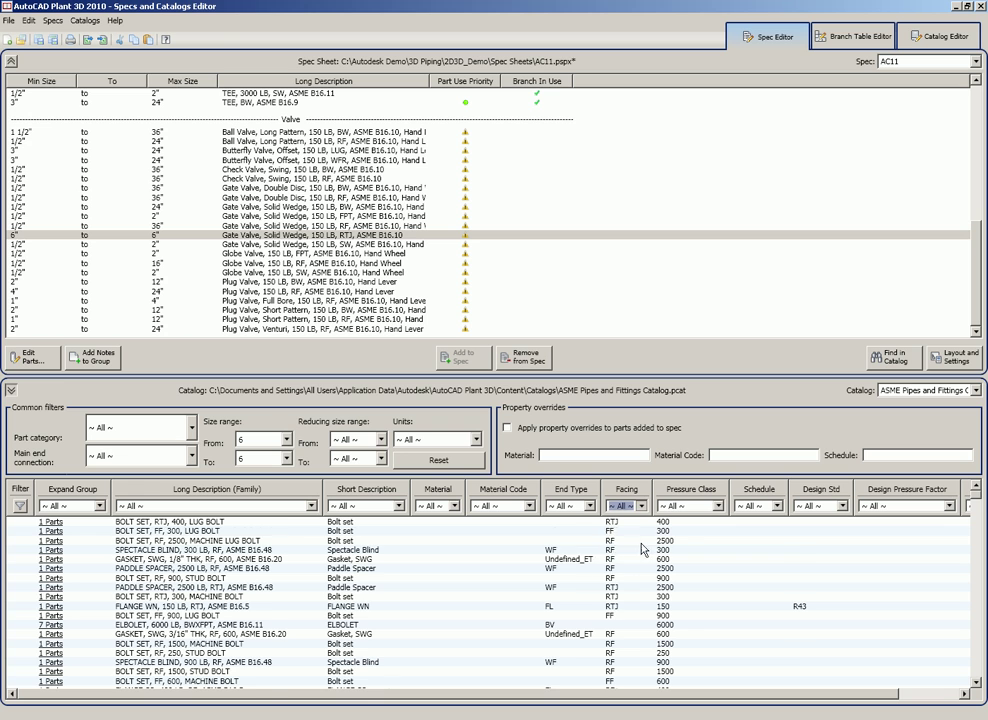
left_click(614, 529)
left_click(719, 507)
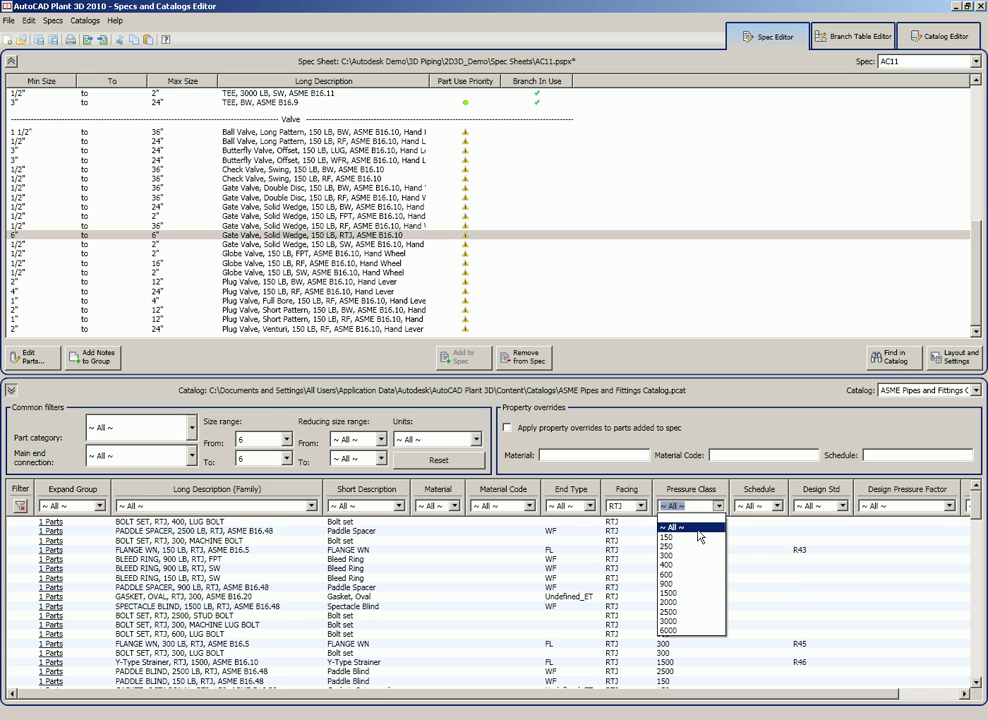
left_click(699, 537)
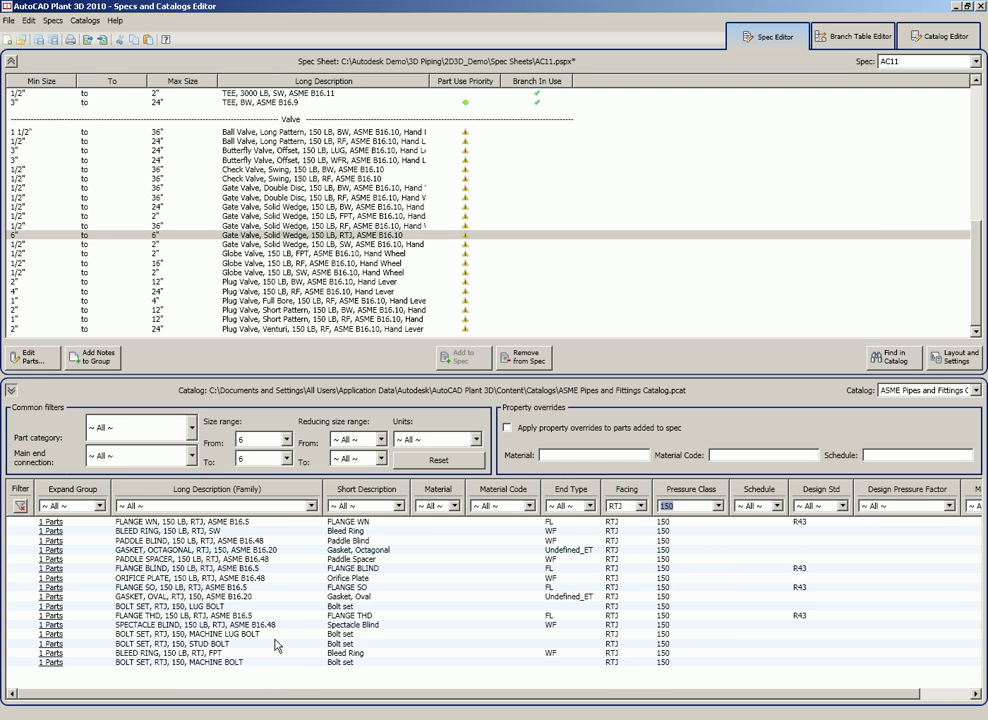
Add the 6-inch RTJ weld-neck flange, machine bolt set and oval gasket to AC11.
left_click(174, 523)
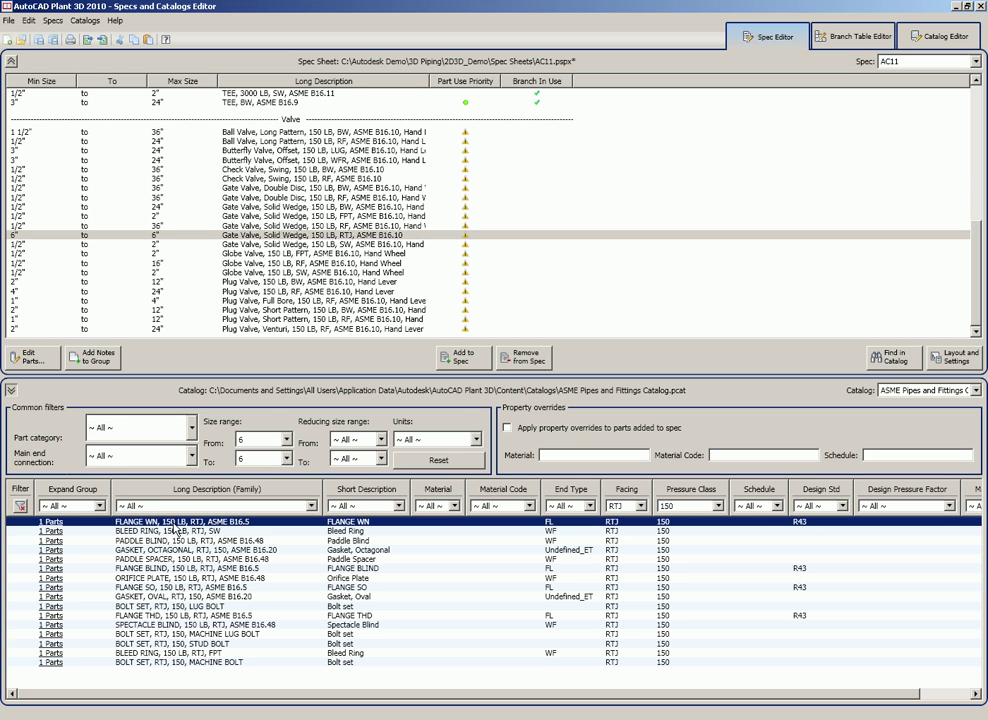
left_click(158, 663, "ctrl")
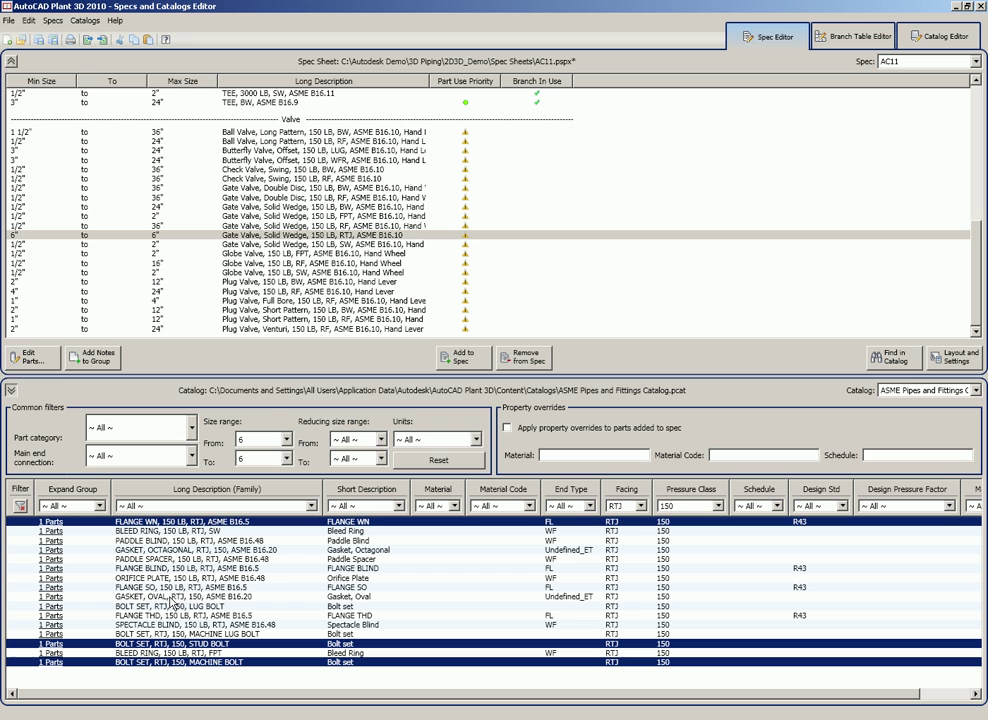
left_click(172, 597, "ctrl")
left_click(461, 354)
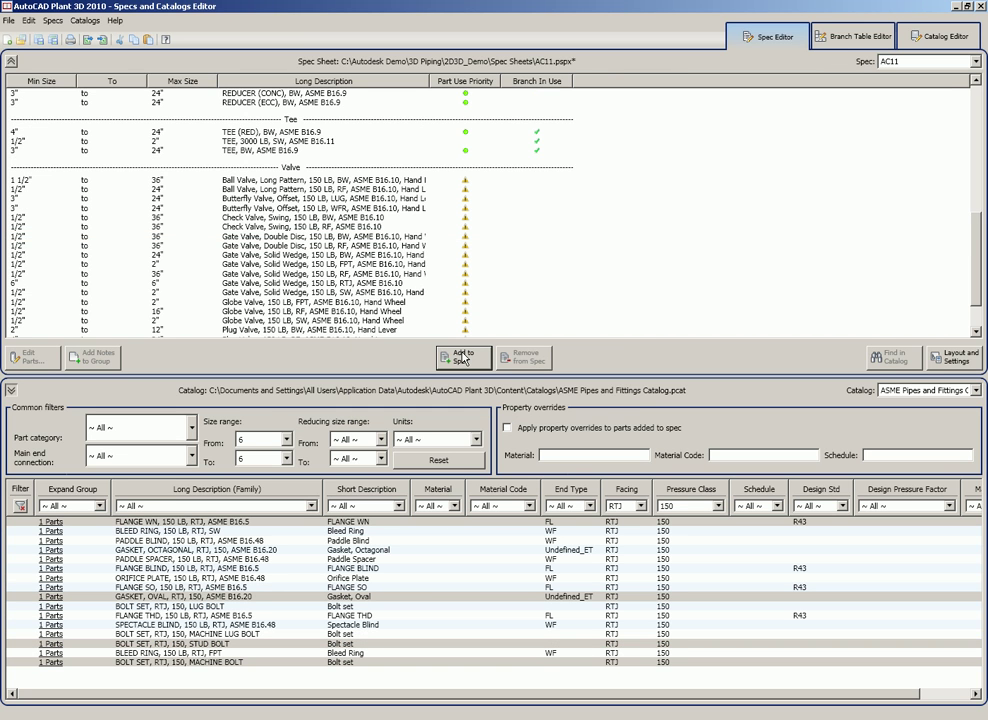
Check the new 6-inch RTJ bolt set, flange and gasket rows, then show AC11's branch table.
scroll(976, 263, "up", 15)
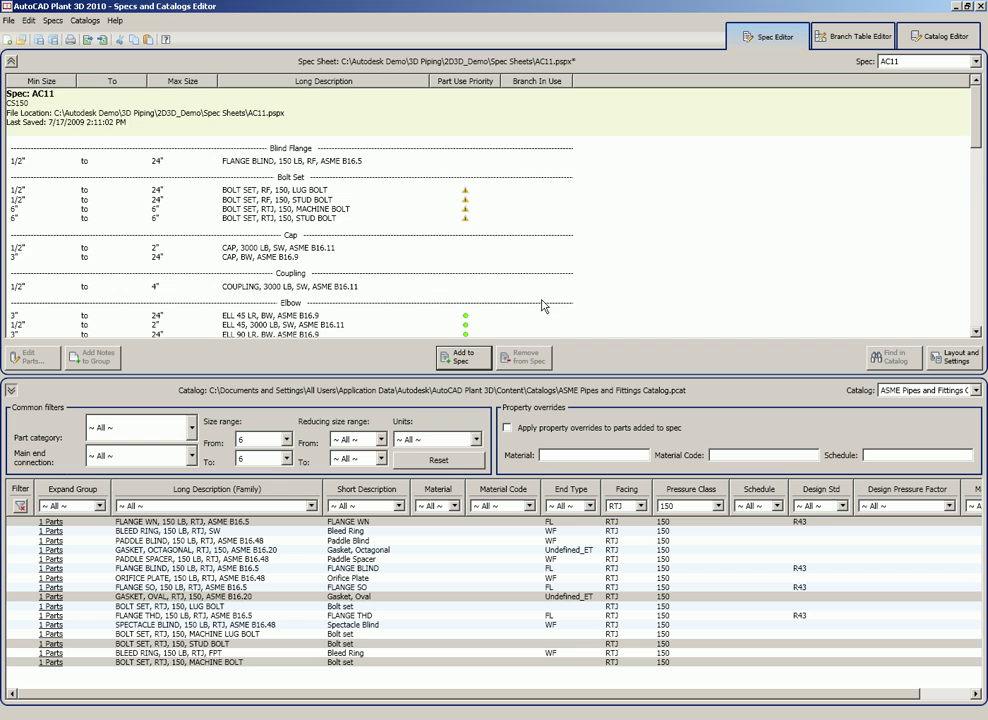
left_click_drag(977, 140, 980, 184)
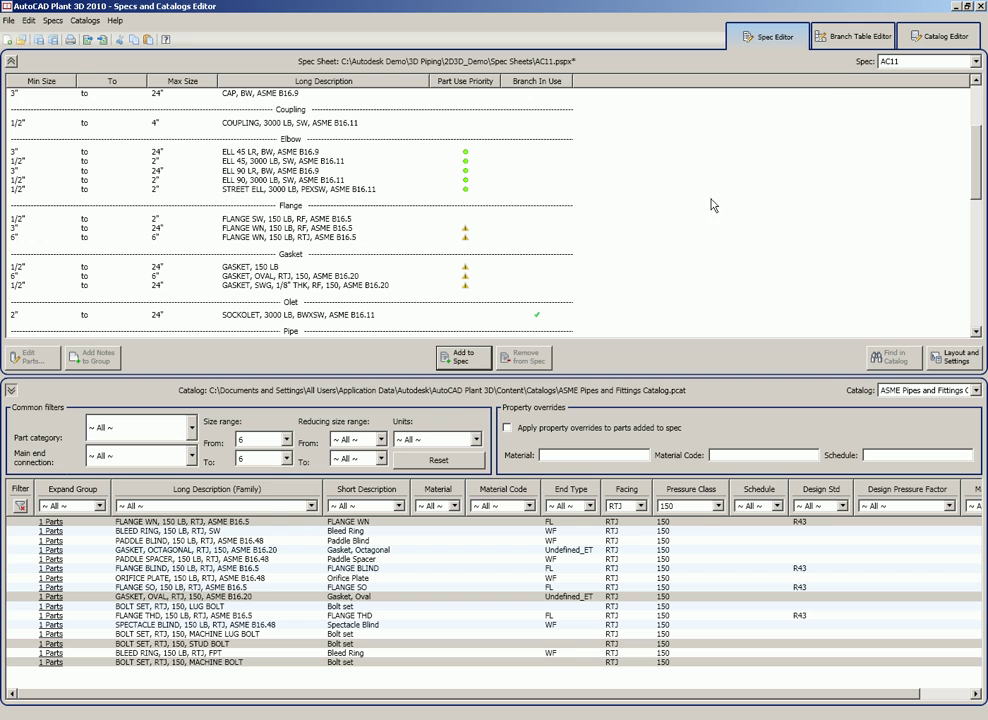
left_click(857, 38)
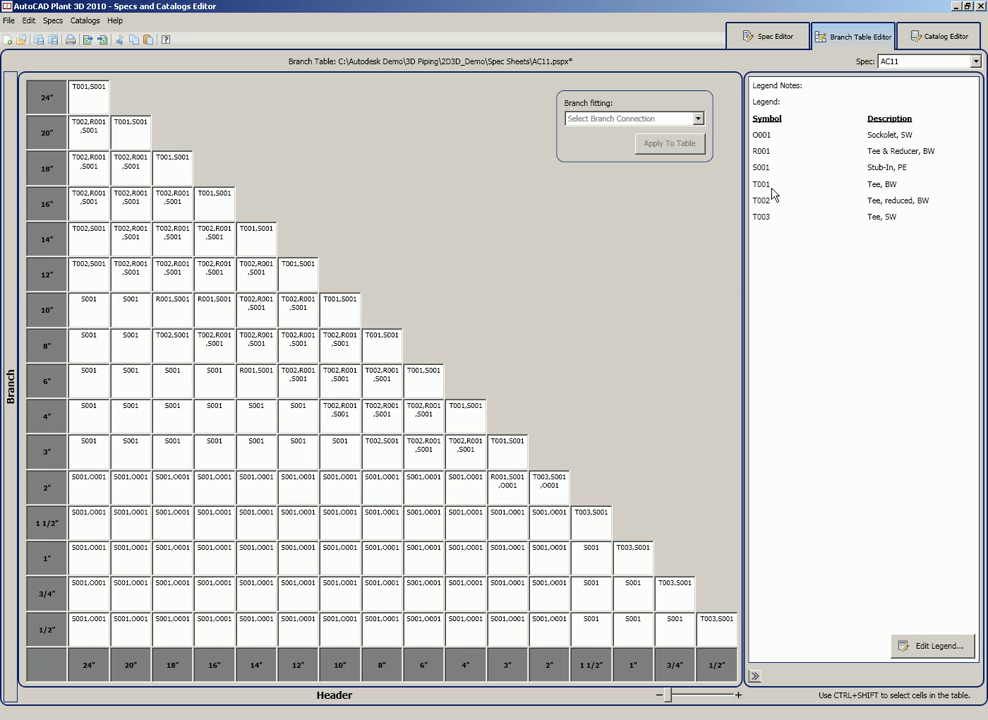
Set the 8-inch header by 2-inch branch cell to O001,S001, ranking the sockolet above the stub-in.
left_click(386, 488)
left_click(698, 119)
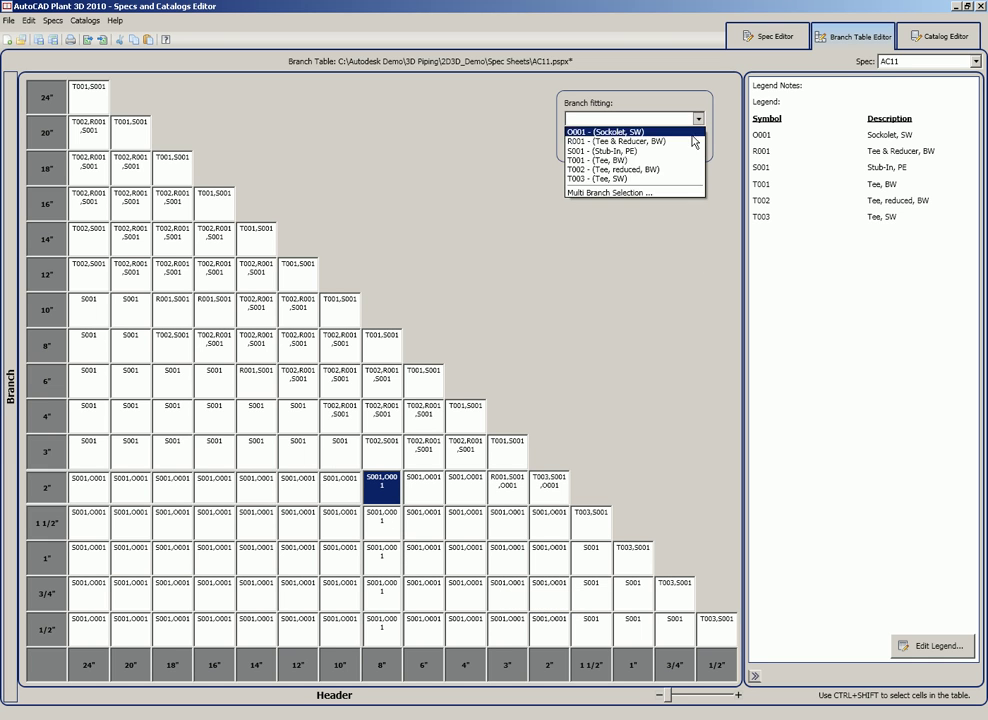
left_click(640, 193)
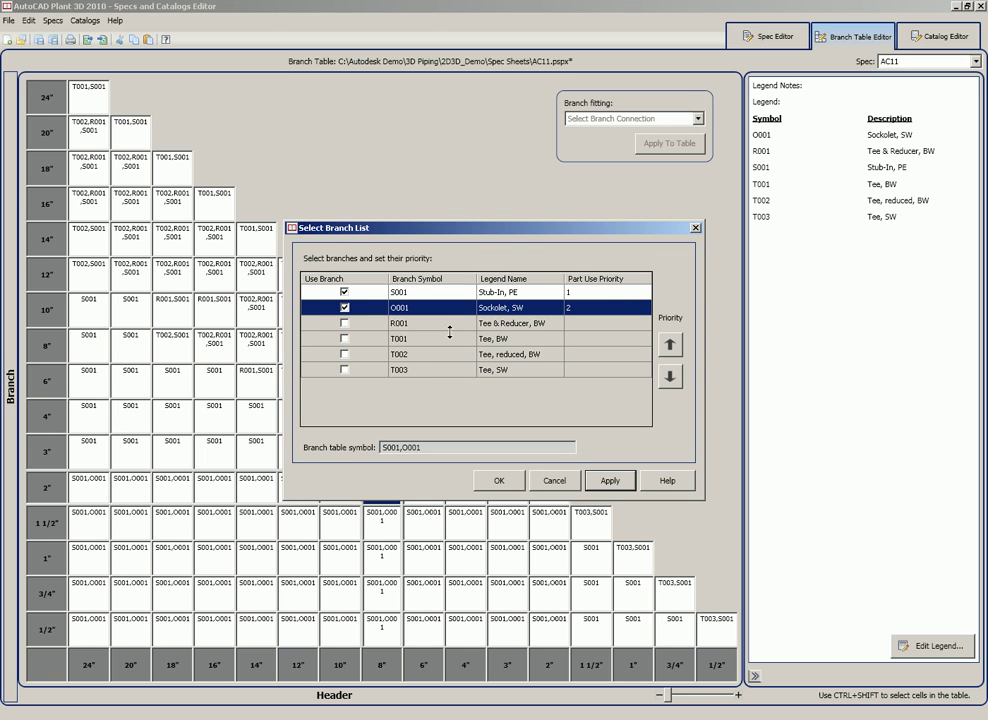
left_click(670, 344)
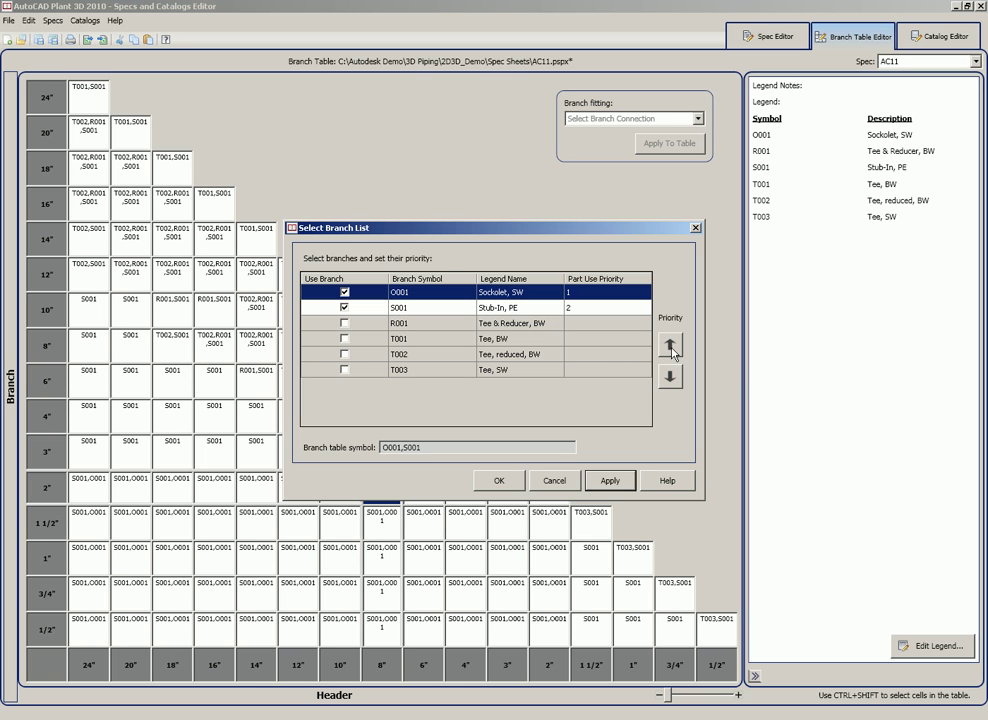
left_click(500, 481)
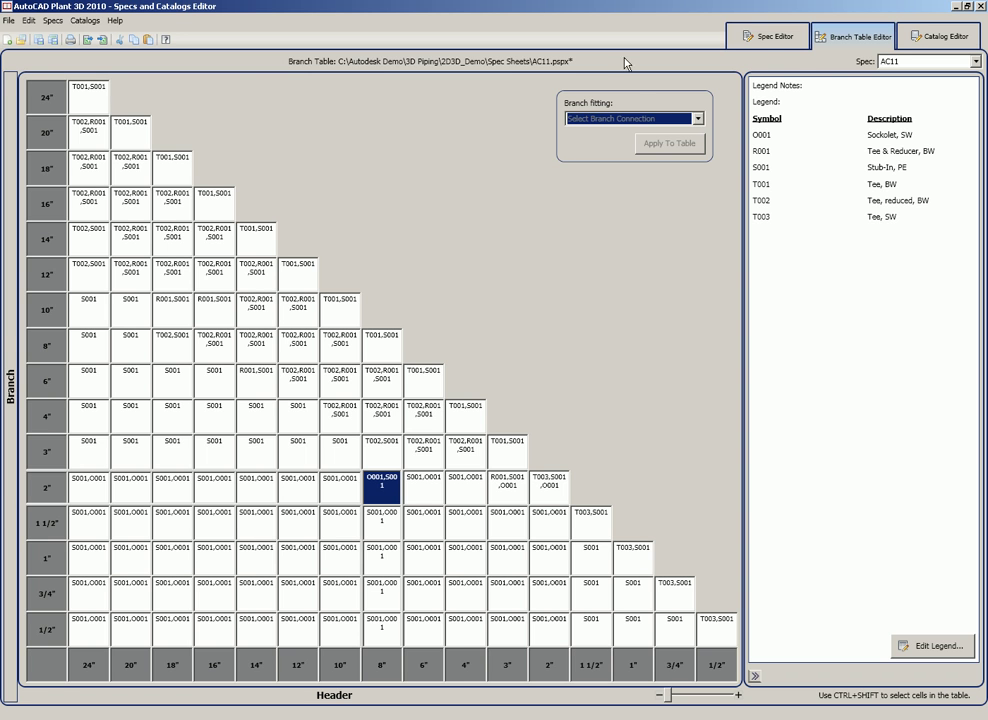
Save AC11.pspx and close the Specs and Catalogs Editor.
left_click(763, 39)
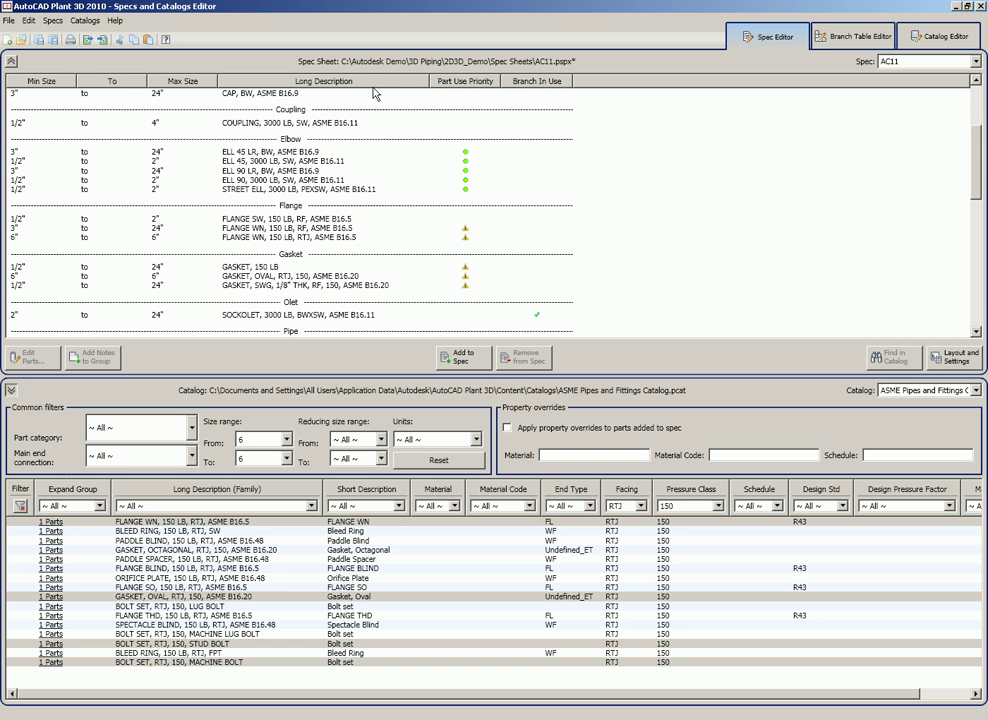
left_click(8, 22)
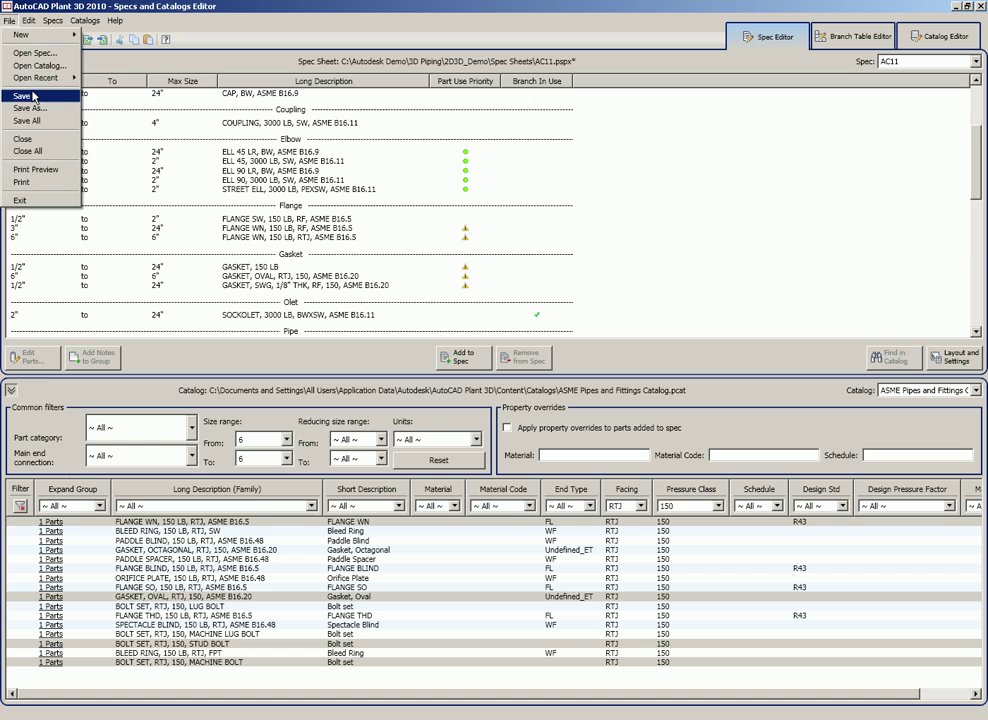
left_click(33, 97)
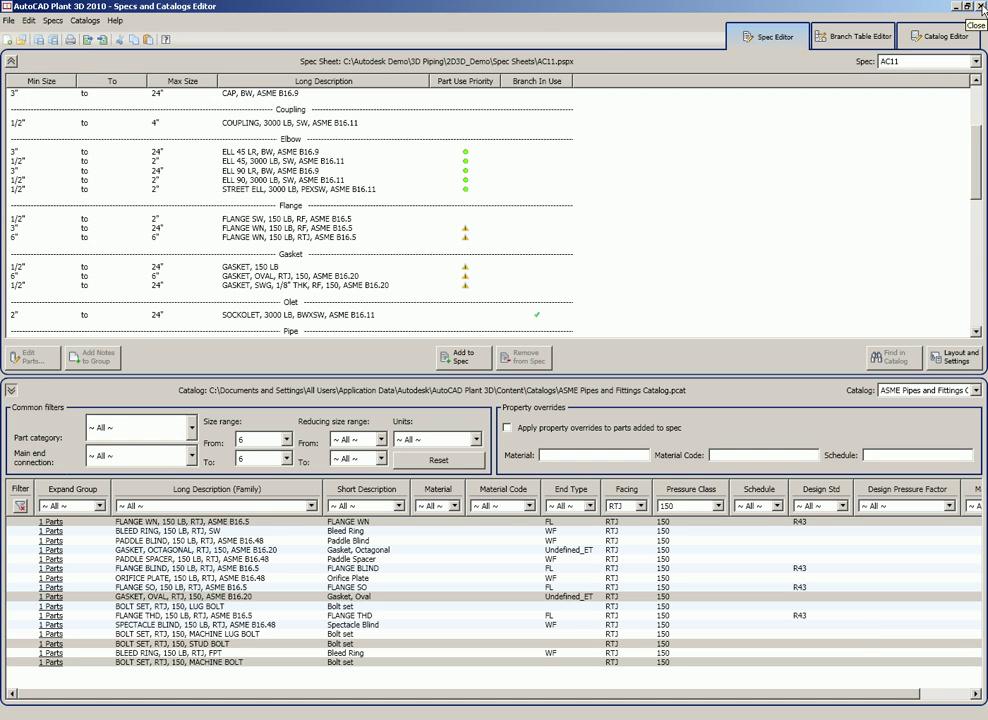
left_click(981, 7)
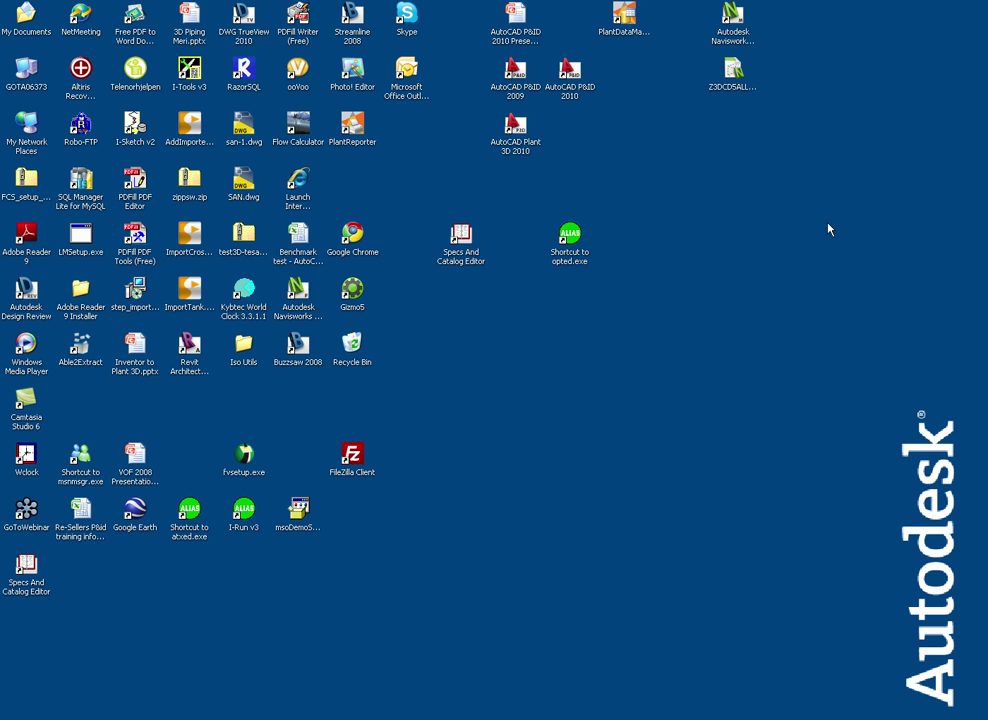
Relaunch AutoCAD Plant 3D 2010 from its desktop icon.
double_click(516, 130)
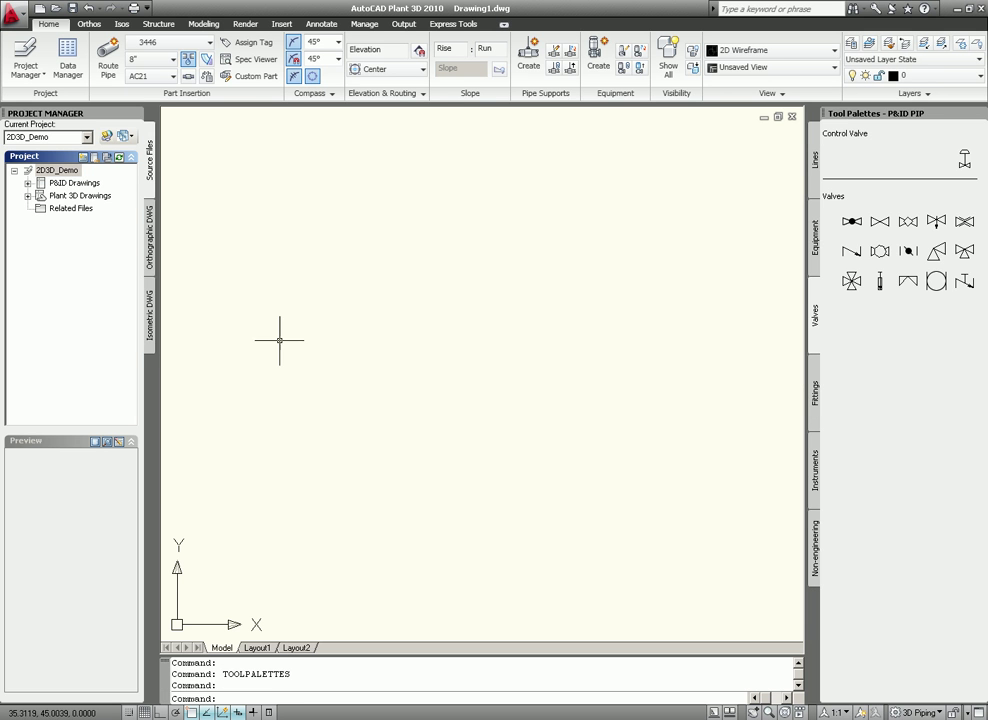
Switch to the Piping Components tool palettes and open the 03-Piping drawing from Plant 3D Drawings > Piping.
right_click(905, 115)
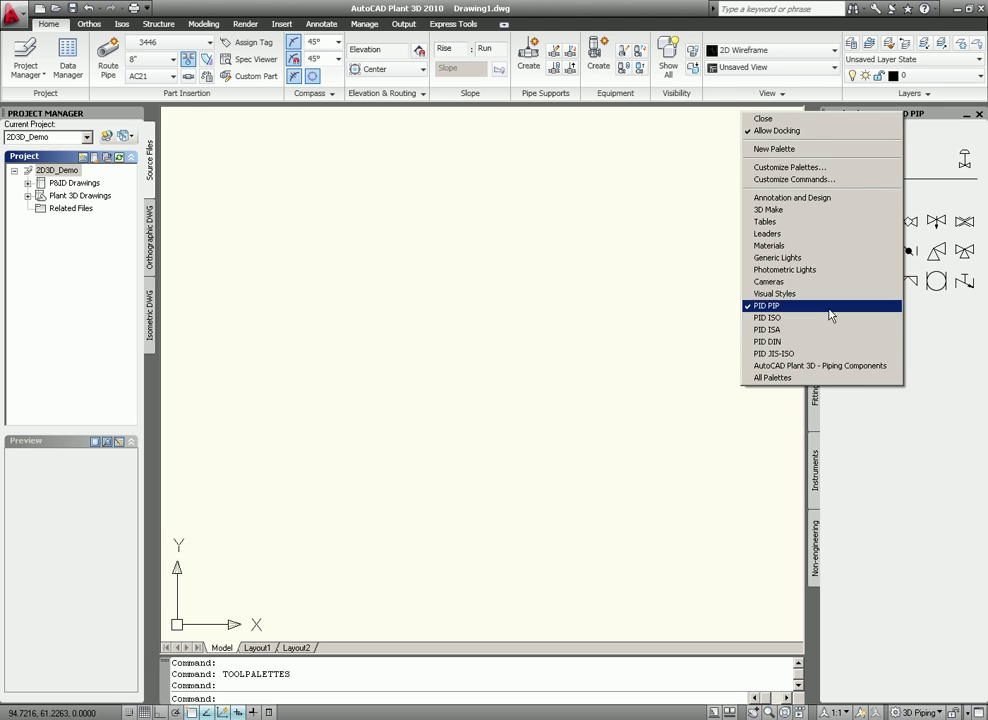
left_click(833, 366)
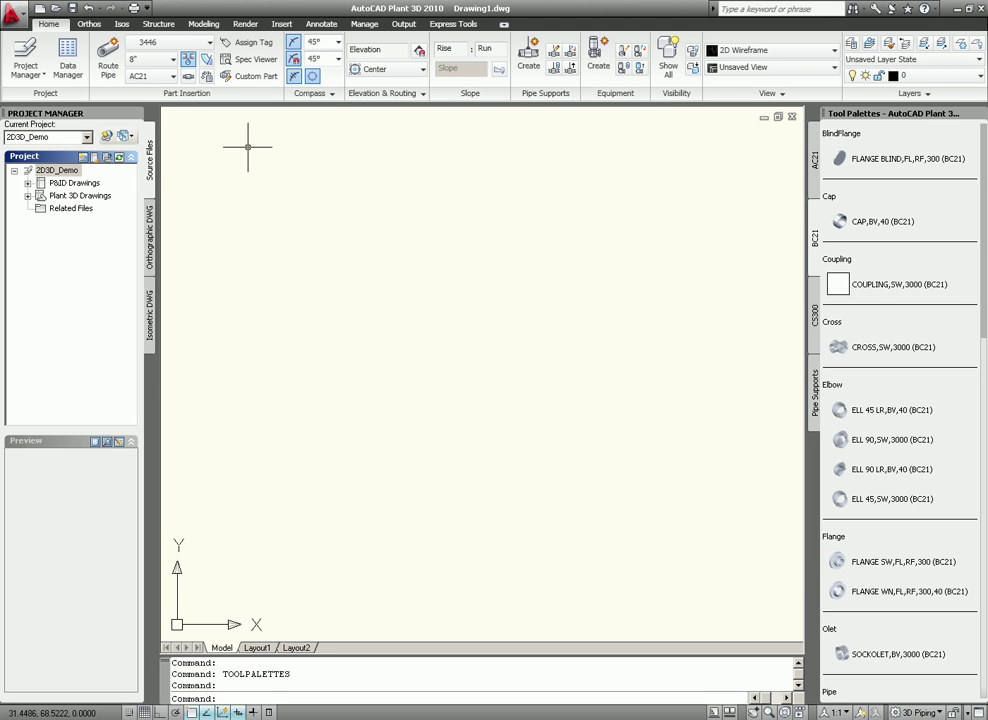
left_click(27, 196)
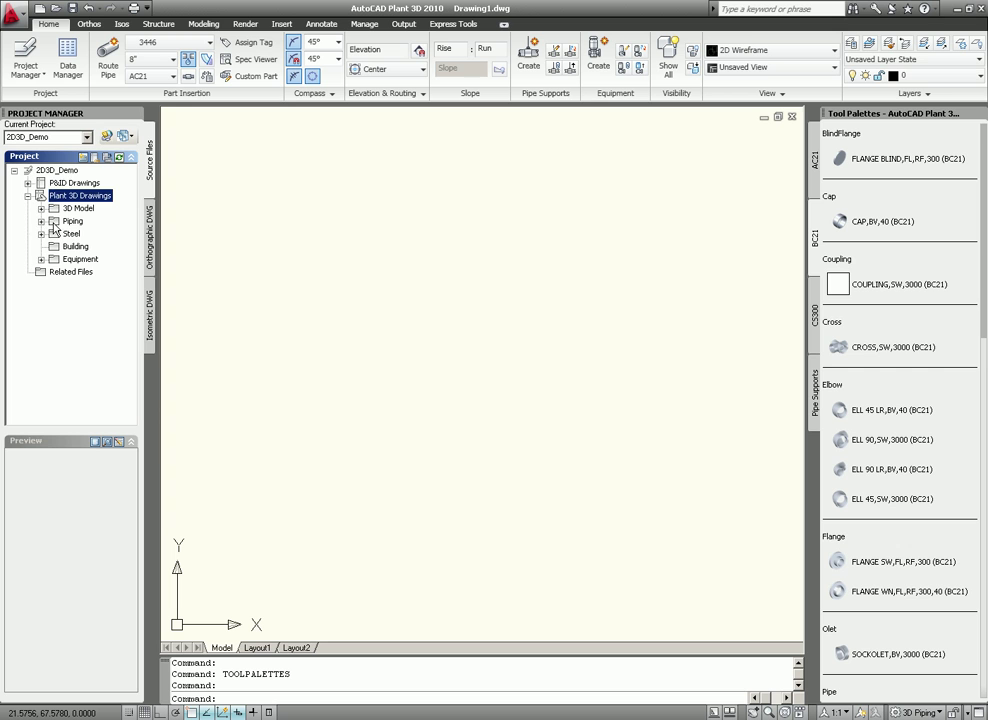
left_click(41, 221)
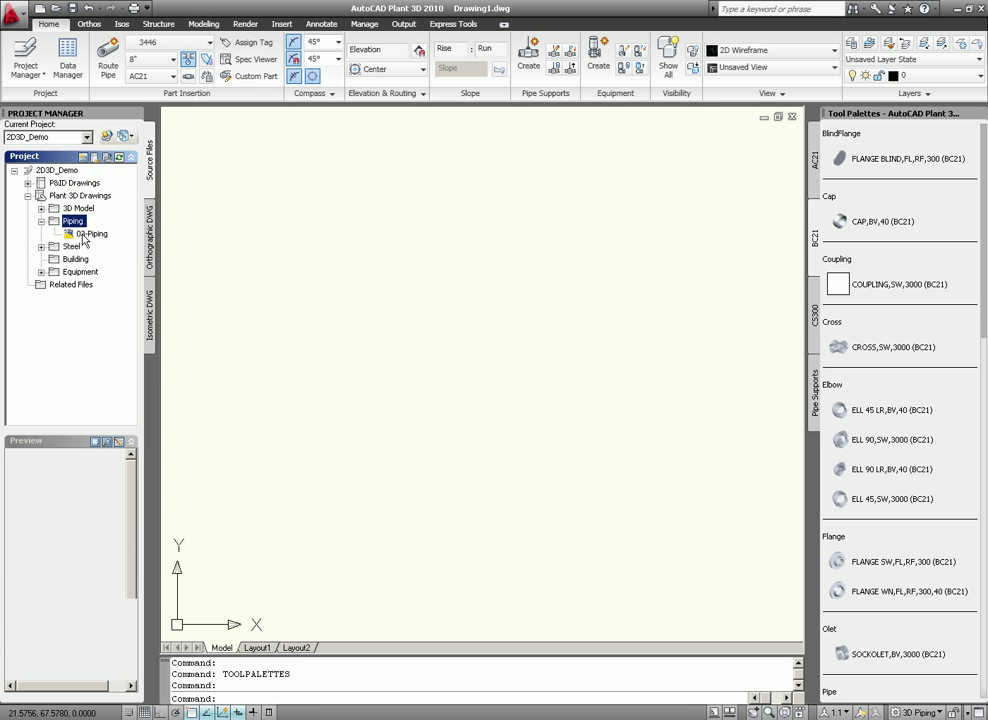
left_click(90, 234)
right_click(89, 233)
left_click(102, 240)
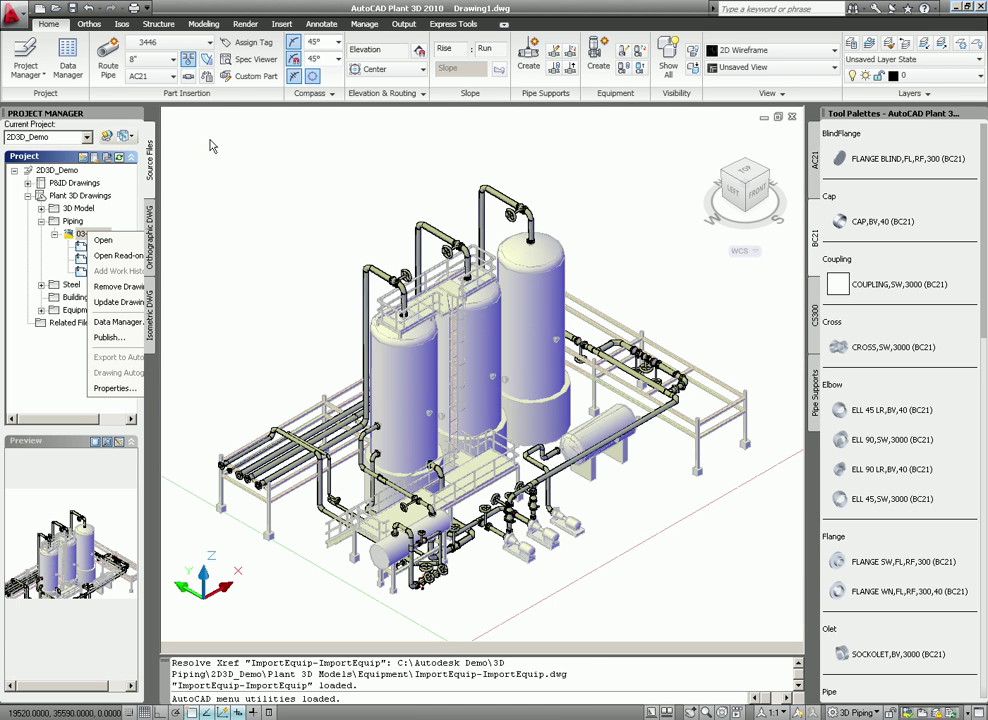
Select spec AC11 in the Pipe Spec Viewer and create a tool palette from it.
left_click(238, 64)
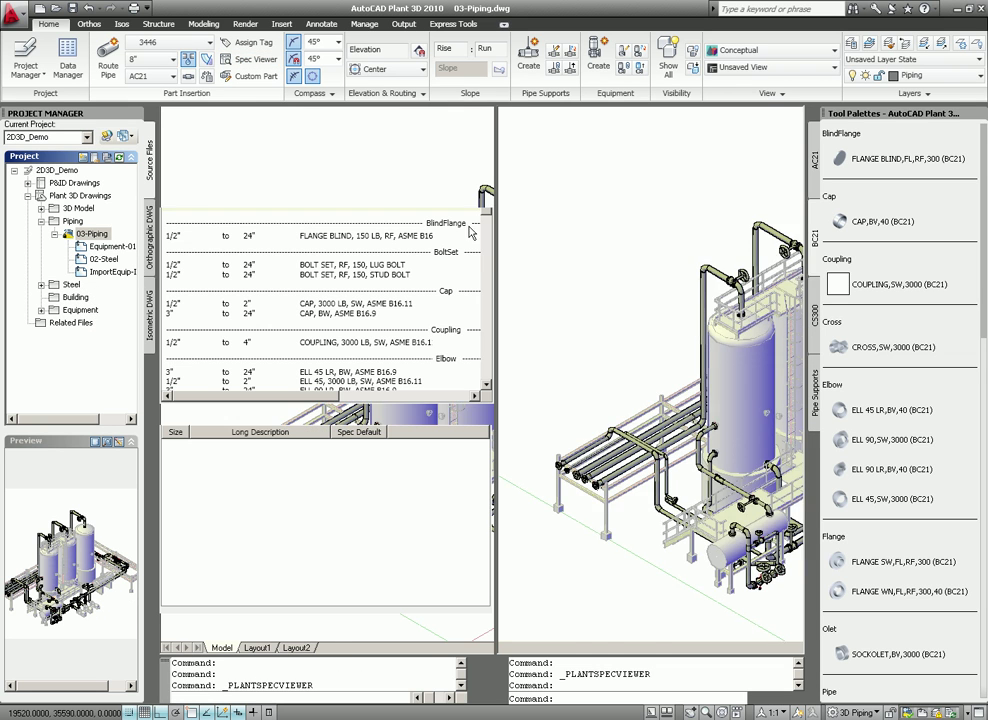
left_click(481, 128)
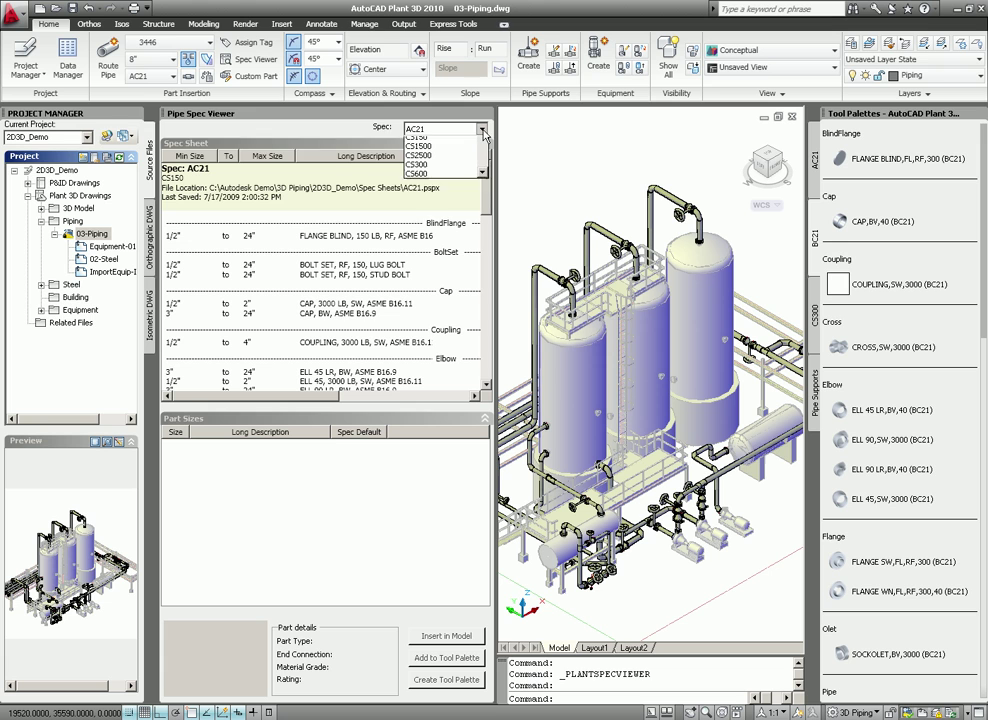
scroll(467, 150, "up", 1)
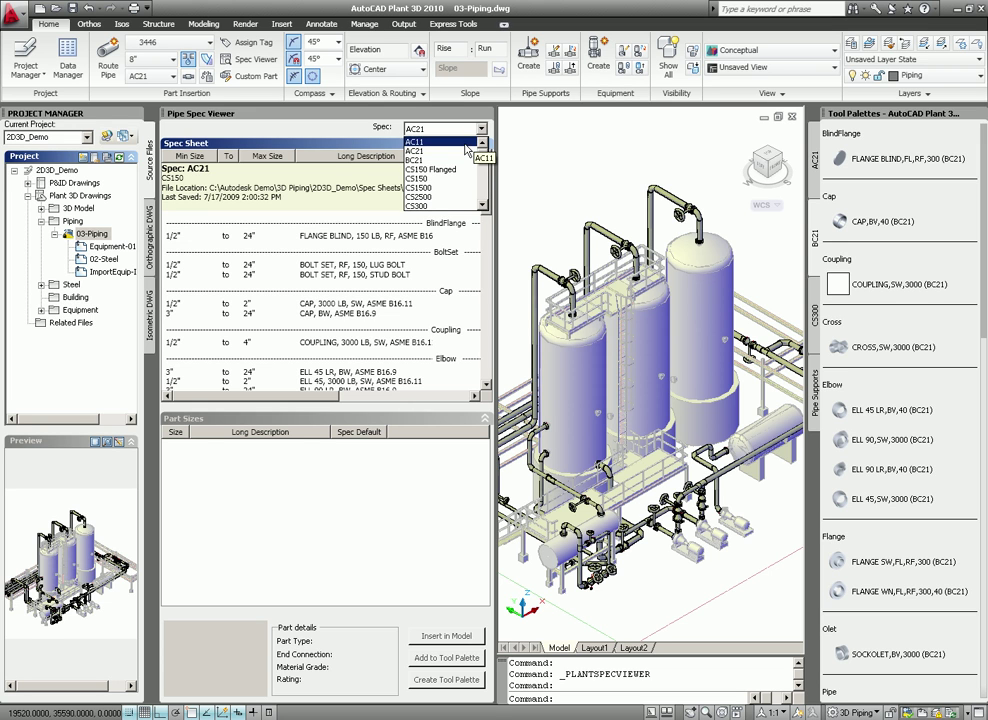
left_click(462, 144)
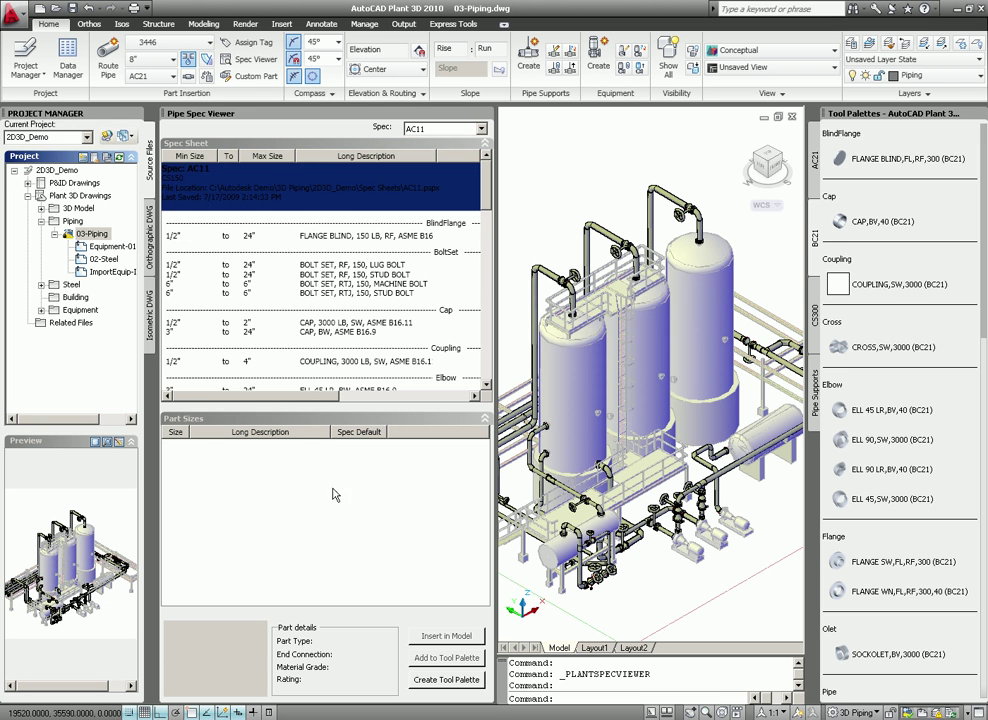
left_click(451, 690)
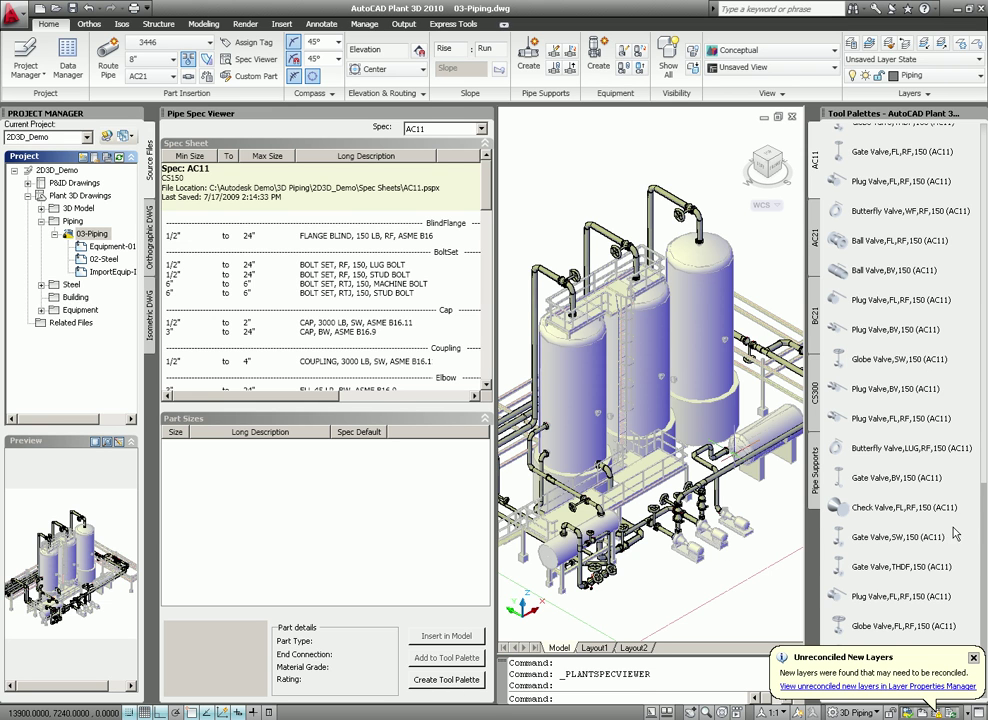
Start placing a 6-inch FLANGE WN,FL,RTJ,150 from the AC11 palette, then scroll down to the valves.
left_click_drag(983, 537, 981, 657)
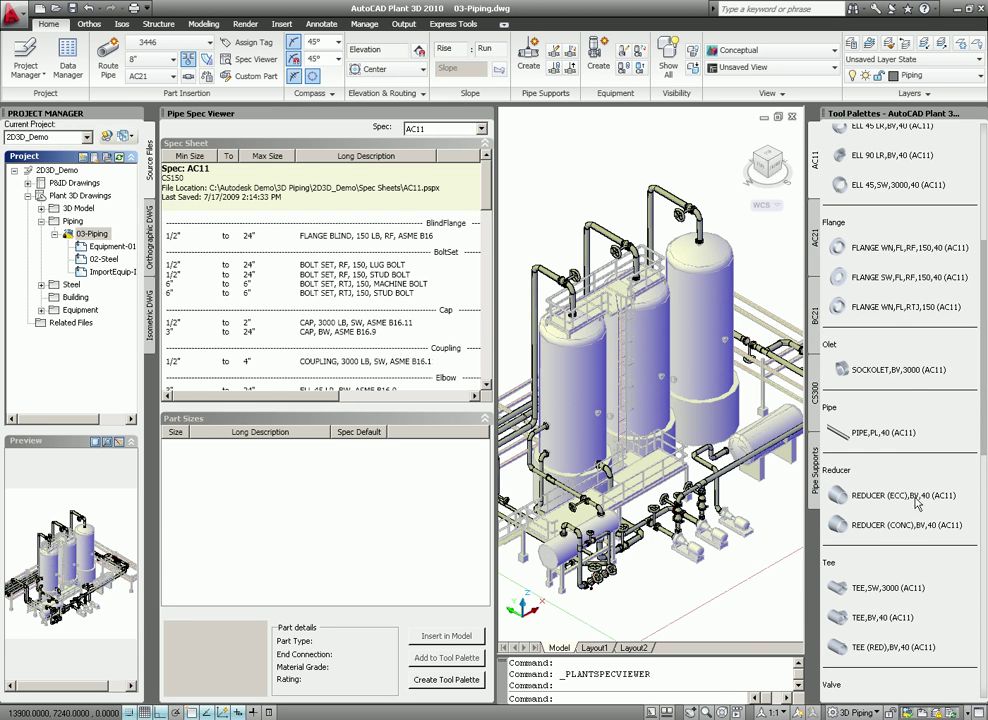
left_click(885, 307)
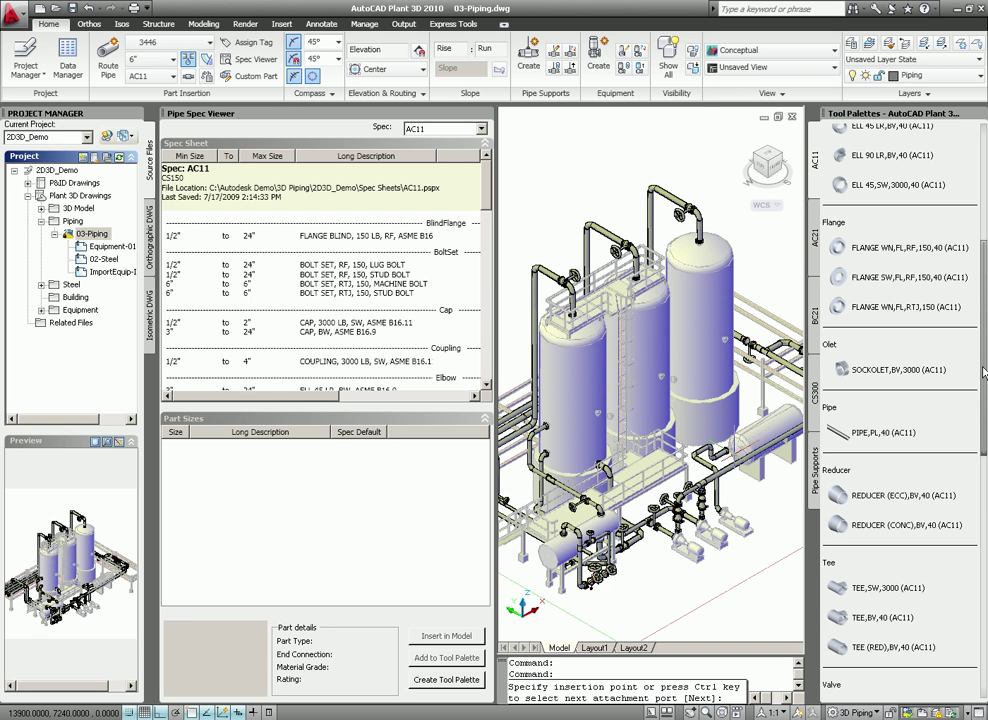
left_click_drag(983, 372, 985, 622)
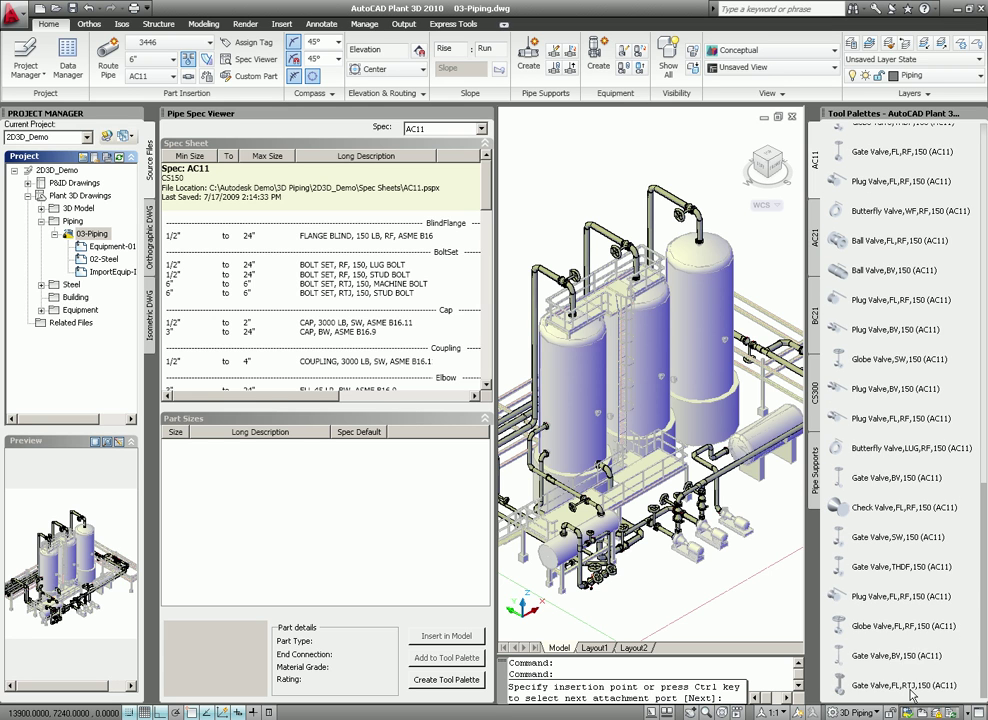